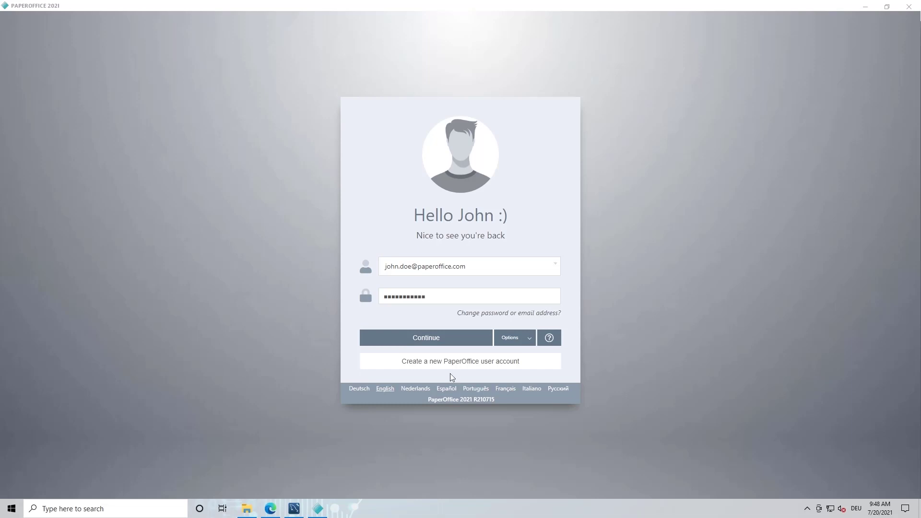
Disconnect PaperOffice from John's local database through the database connection manager
left_click(527, 338)
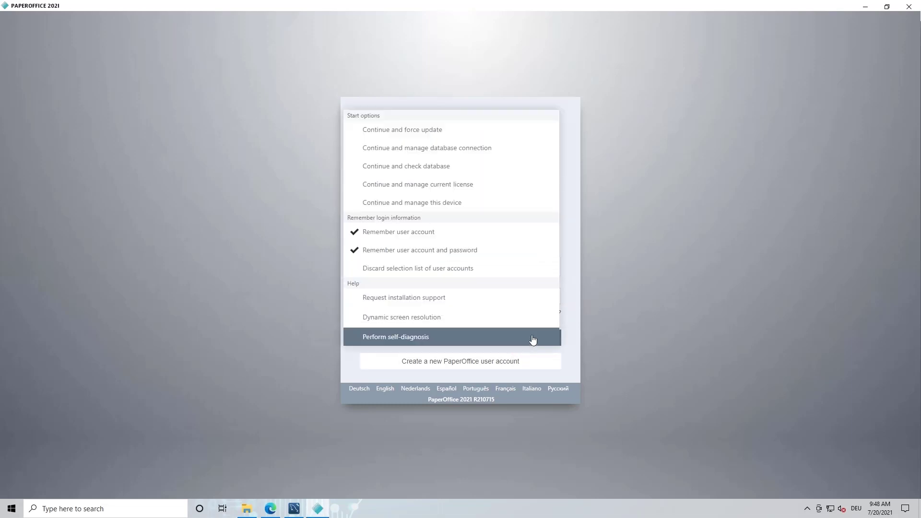
left_click(421, 149)
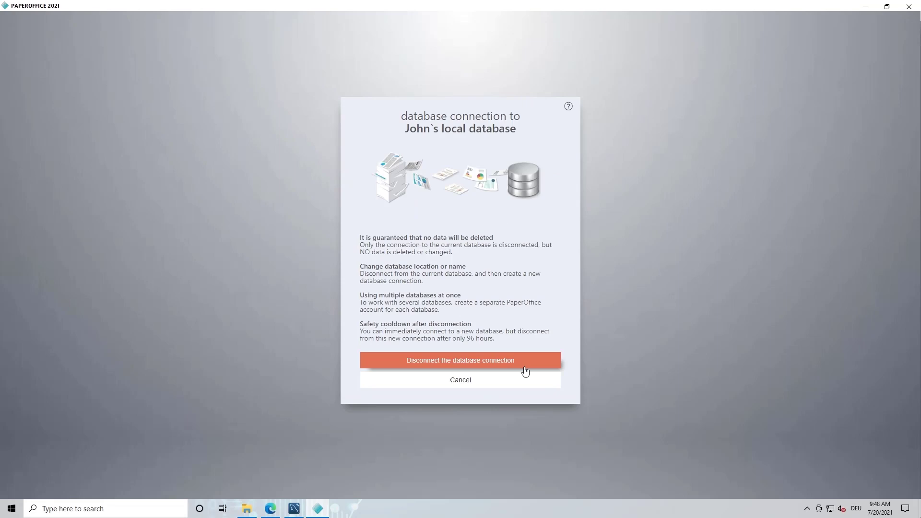
left_click(525, 367)
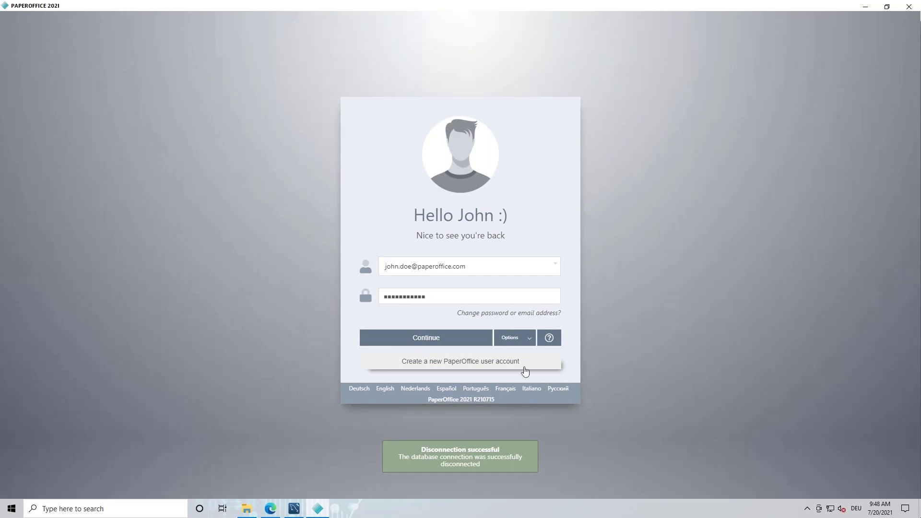
Choose to integrate the existing PaperOffice database on Synology NAS 192.168.1.228, port 3306
left_click(466, 340)
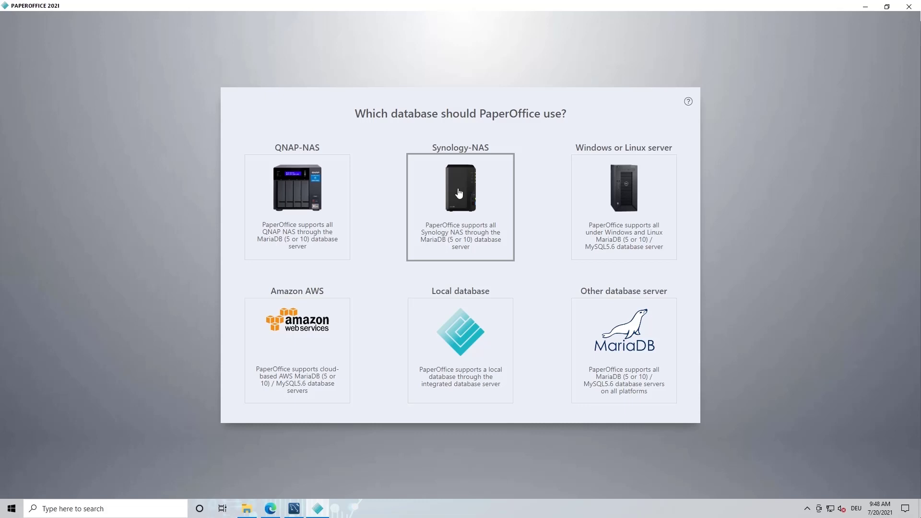
left_click(459, 193)
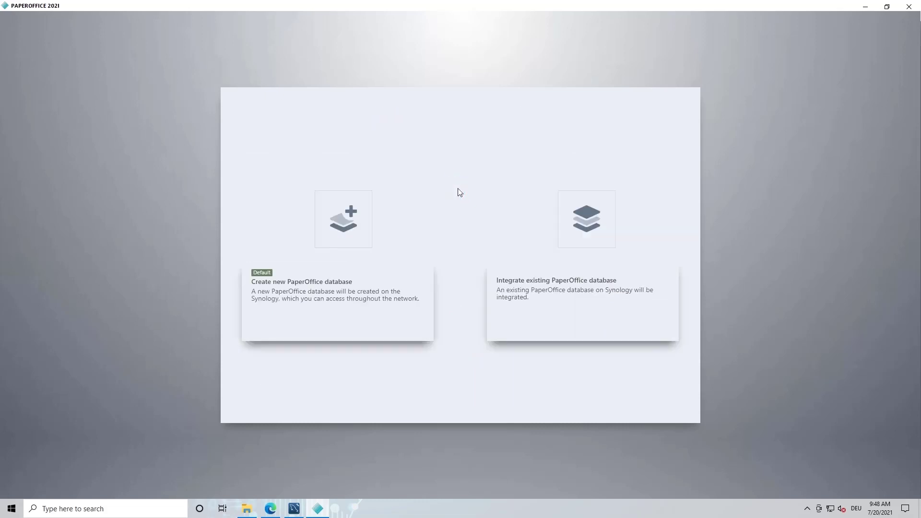
left_click(594, 234)
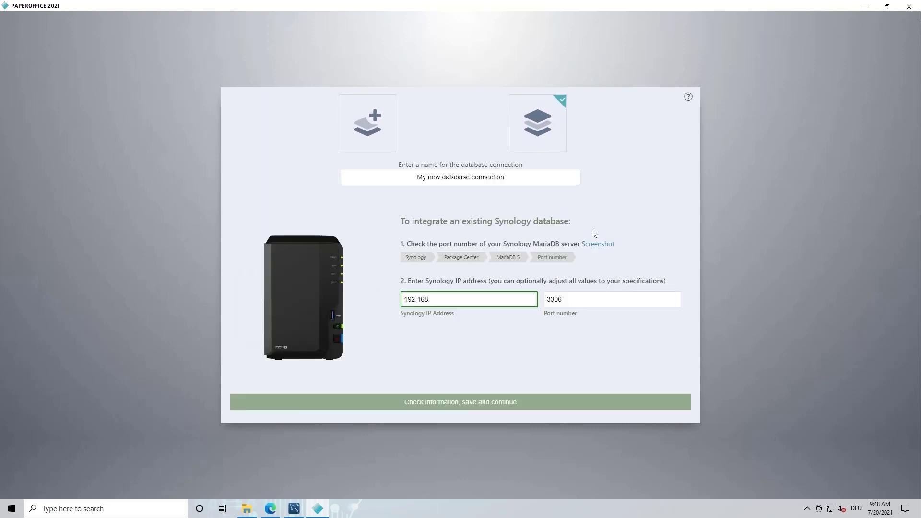
left_click(479, 298)
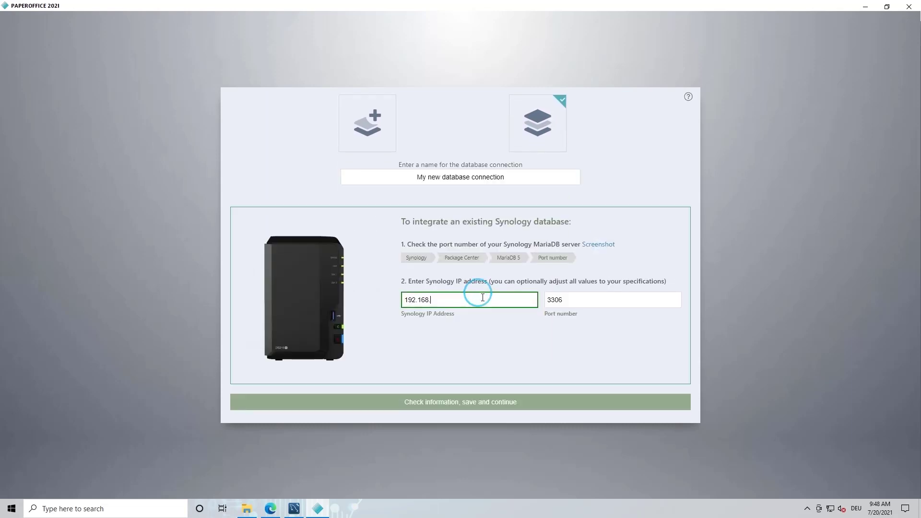
type("1.")
type("228")
Supply the master key .cer and .key files and display the database access data
left_click(566, 404)
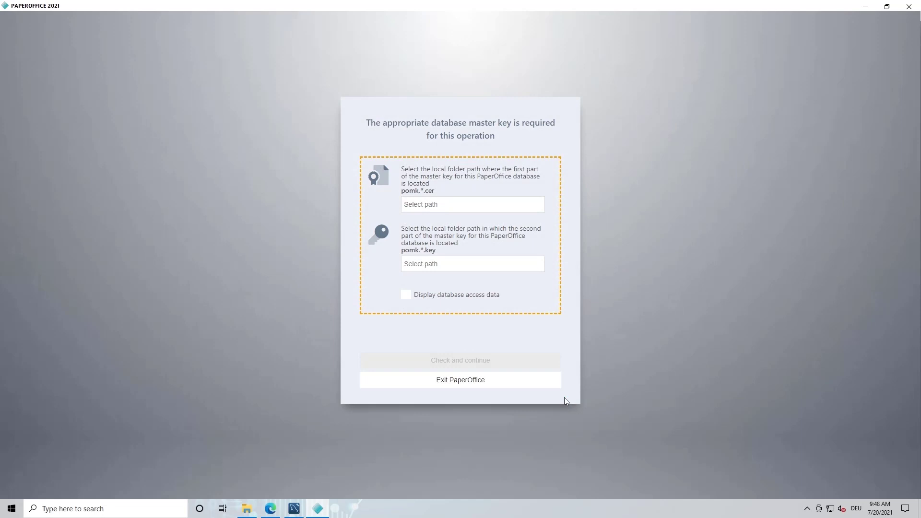
left_click(472, 204)
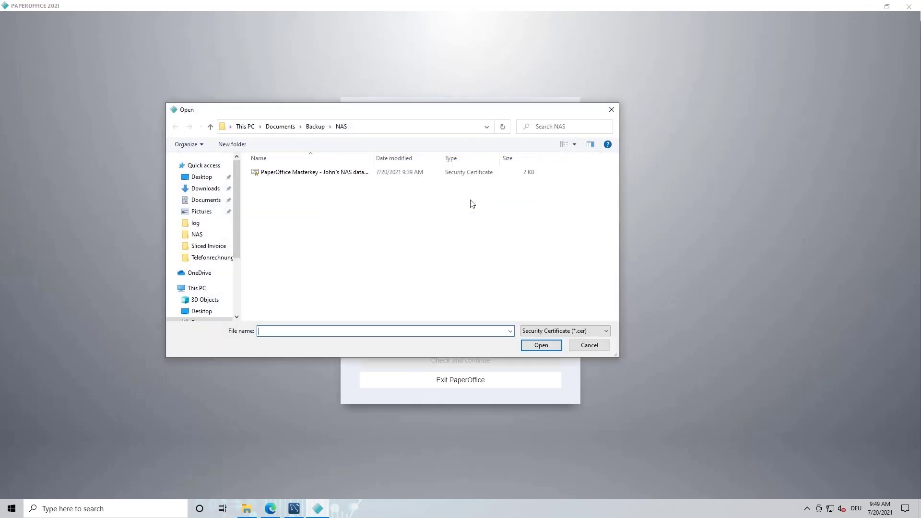
double_click(309, 171)
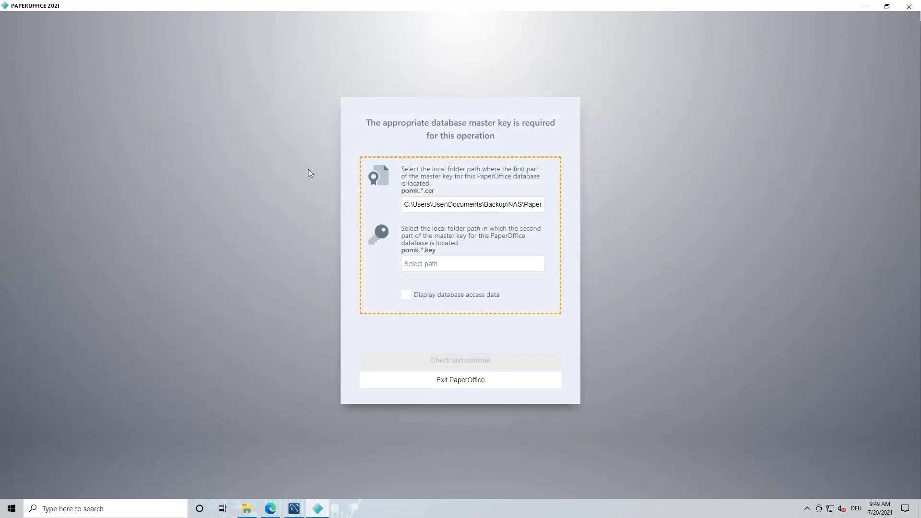
left_click(441, 262)
double_click(365, 174)
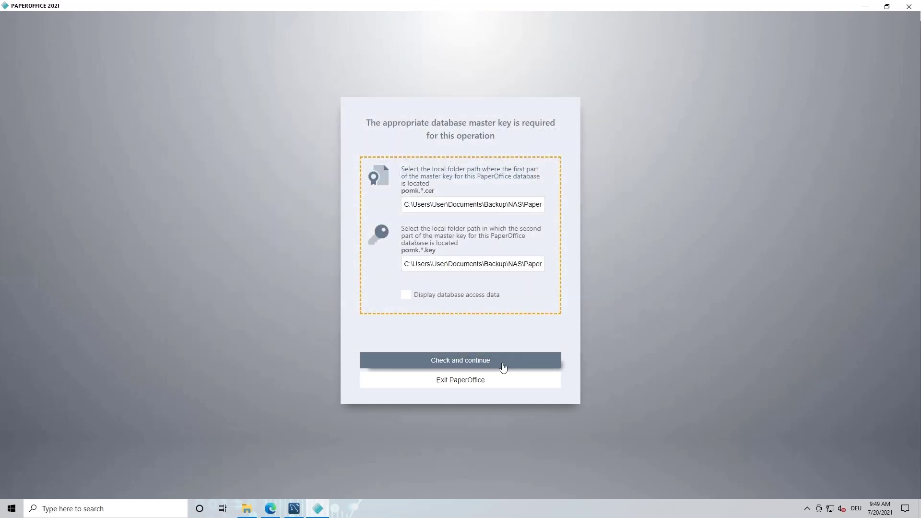
left_click(411, 300)
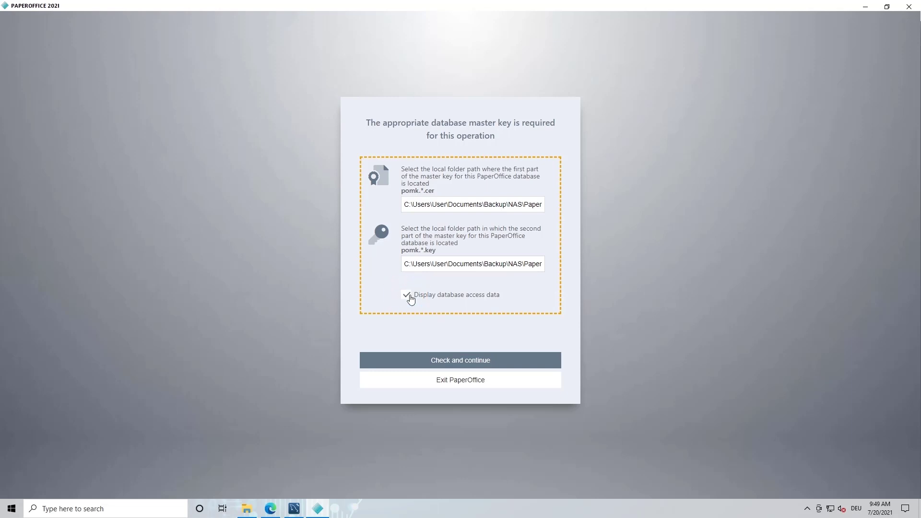
left_click(508, 368)
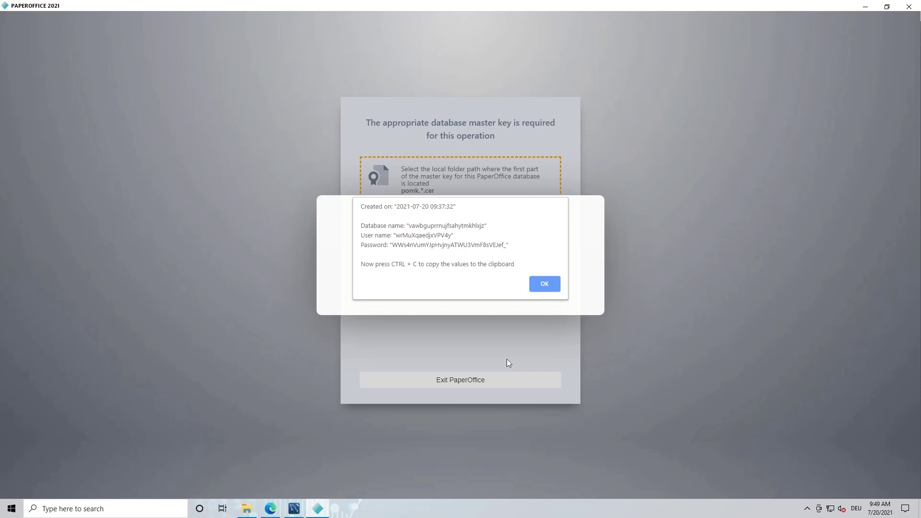
Create a DB_NAS text document in the NAS backup folder and open it
left_click(247, 509)
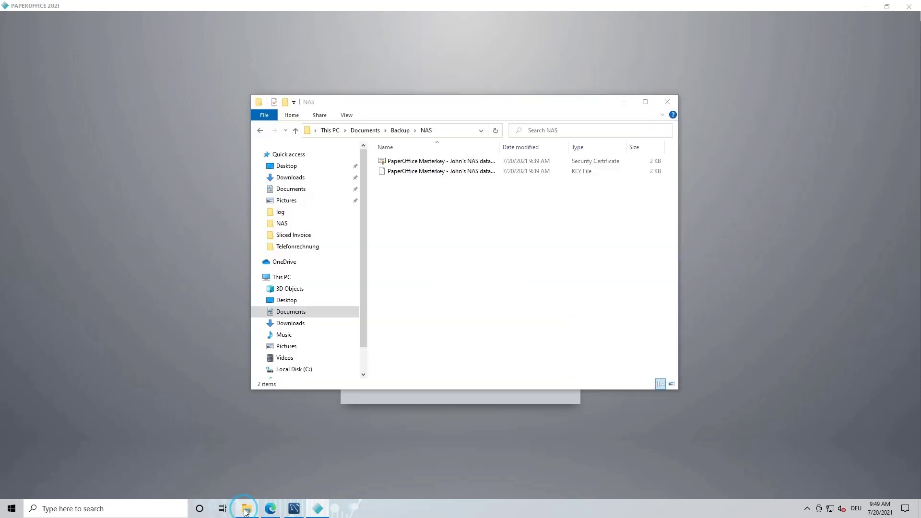
right_click(433, 240)
mouse_move(456, 355)
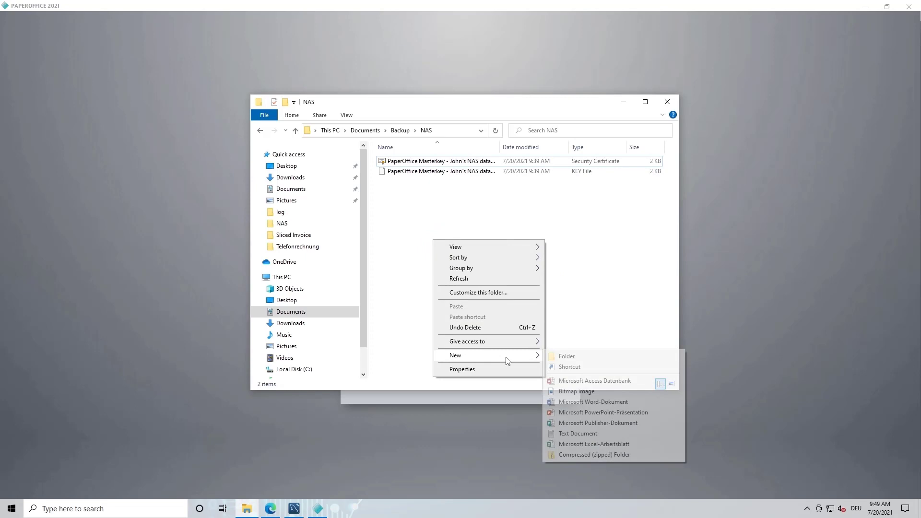
left_click(580, 433)
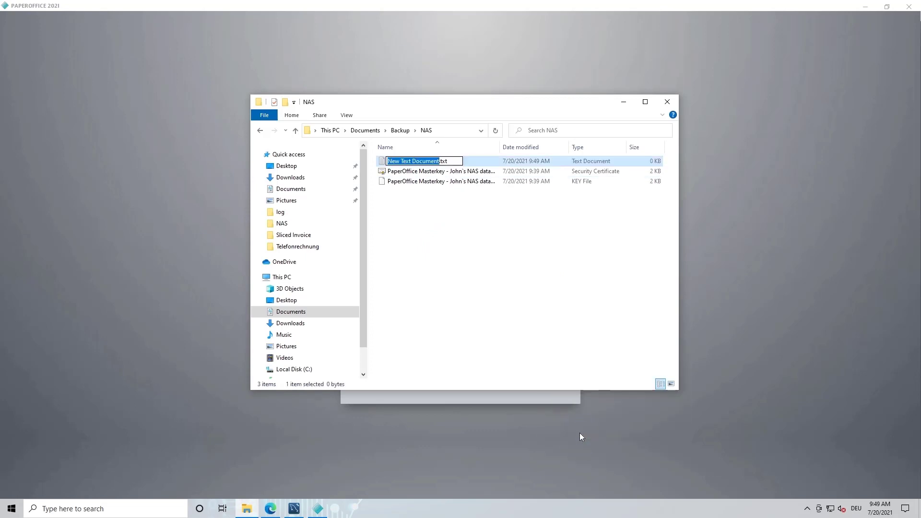
type("DB_")
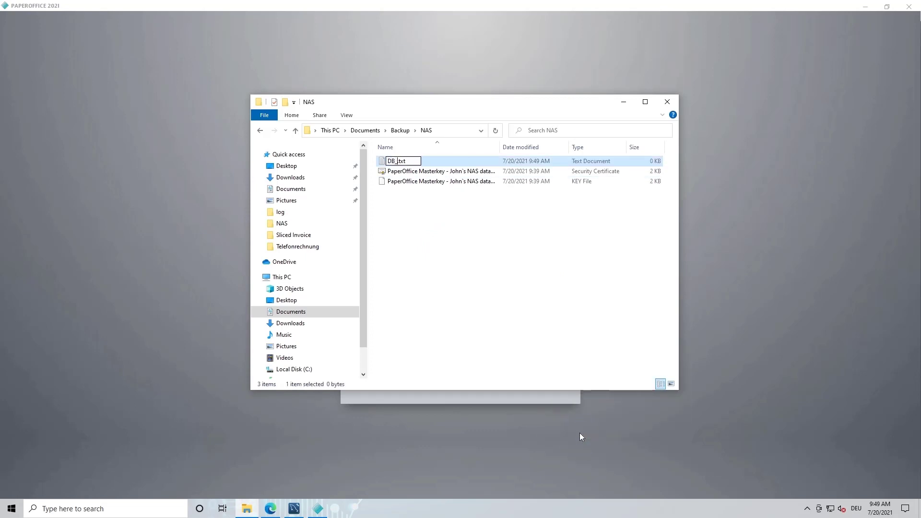
type("NAS")
key("Return")
key("Return")
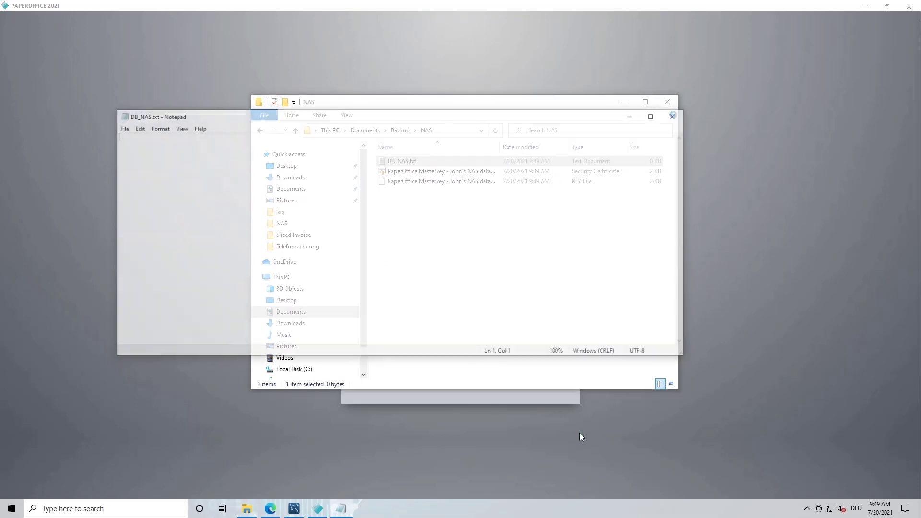
Paste the database access data, splitting creation date and database name onto separate lines
key("ctrl+v")
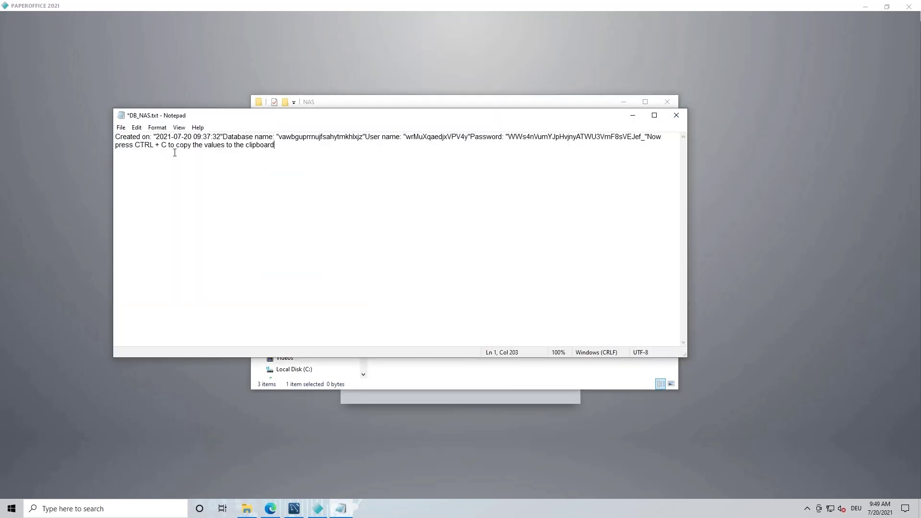
left_click(224, 136)
key("Return")
left_click(257, 145)
key("Return")
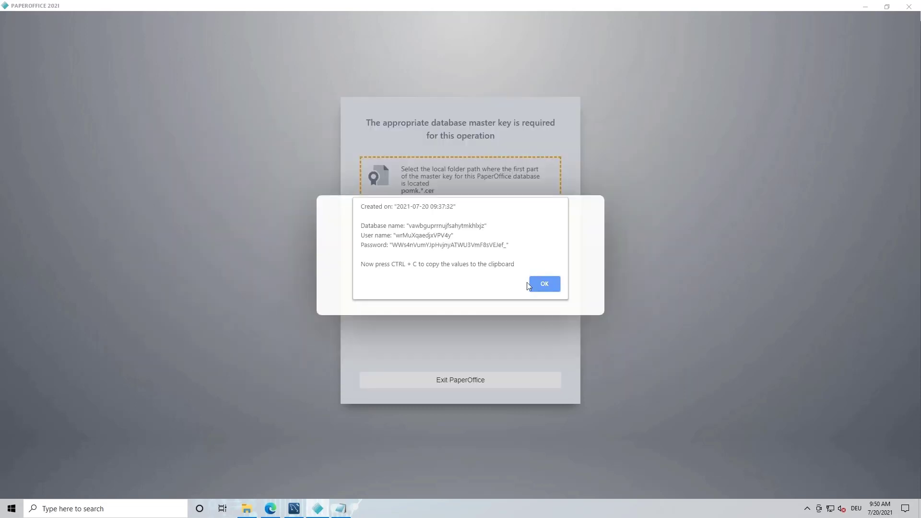
Dismiss the access-data popup so PaperOffice connects to the NAS database
left_click(533, 283)
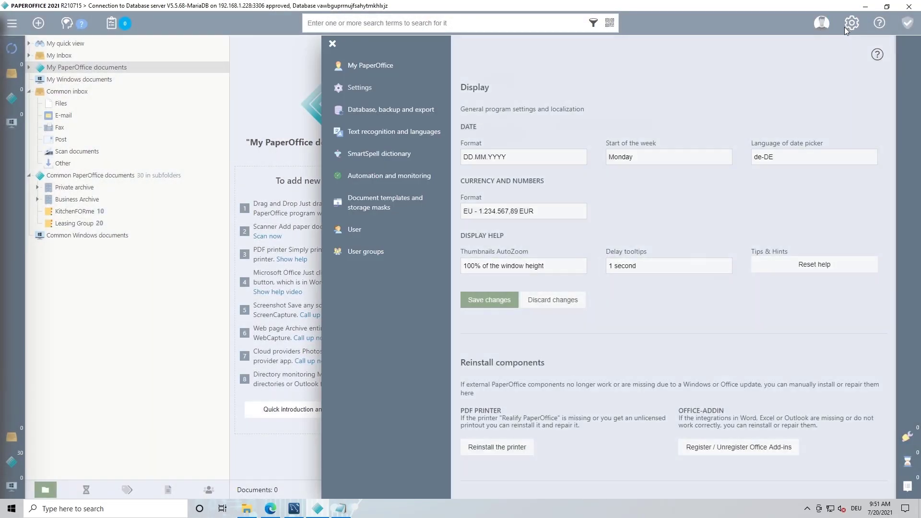
Set the backup directory to Documents\Backup\NAS, enable backup suggestions at exit, and save
left_click(384, 112)
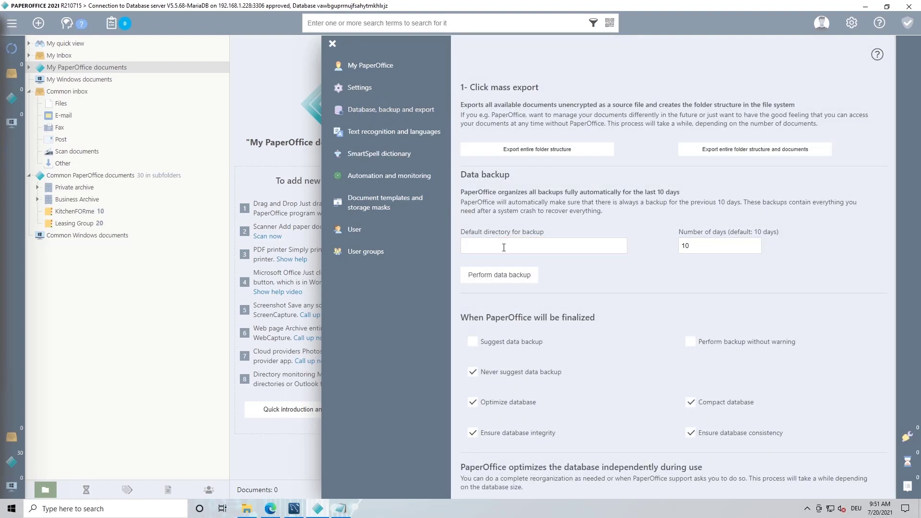
left_click(505, 246)
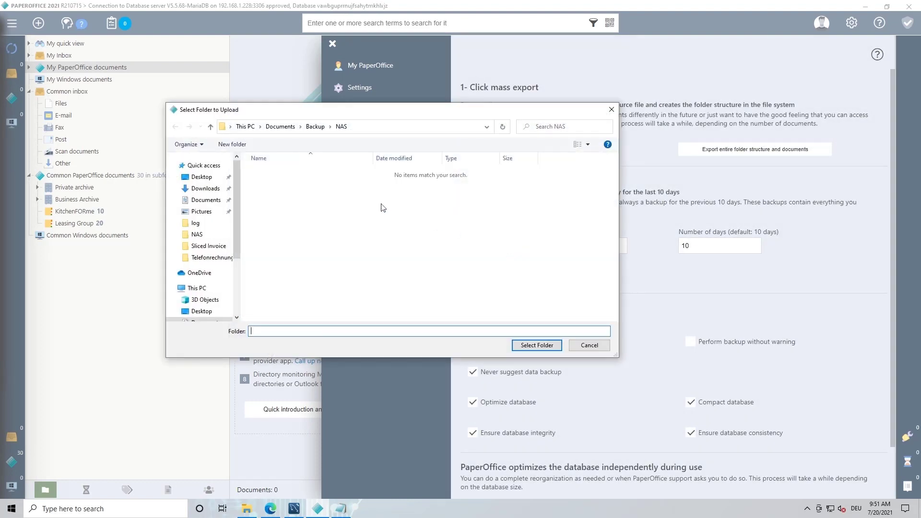
left_click(534, 346)
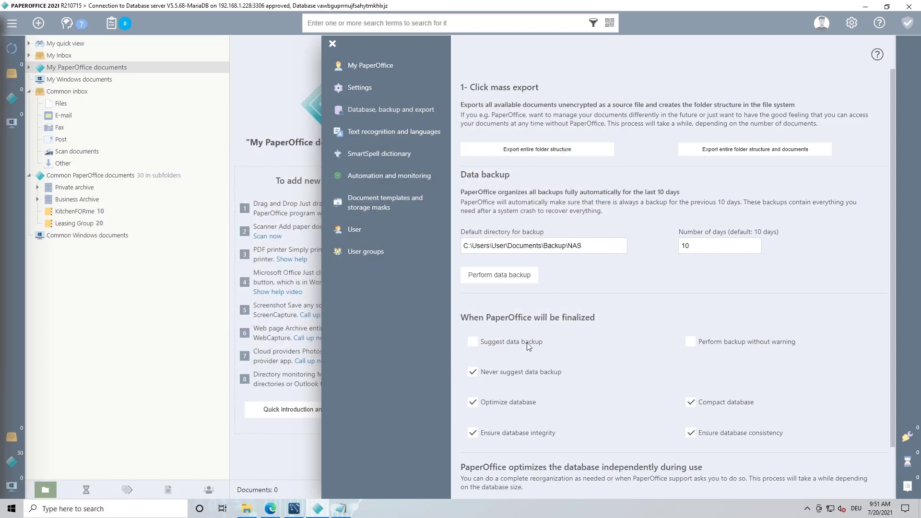
left_click(475, 343)
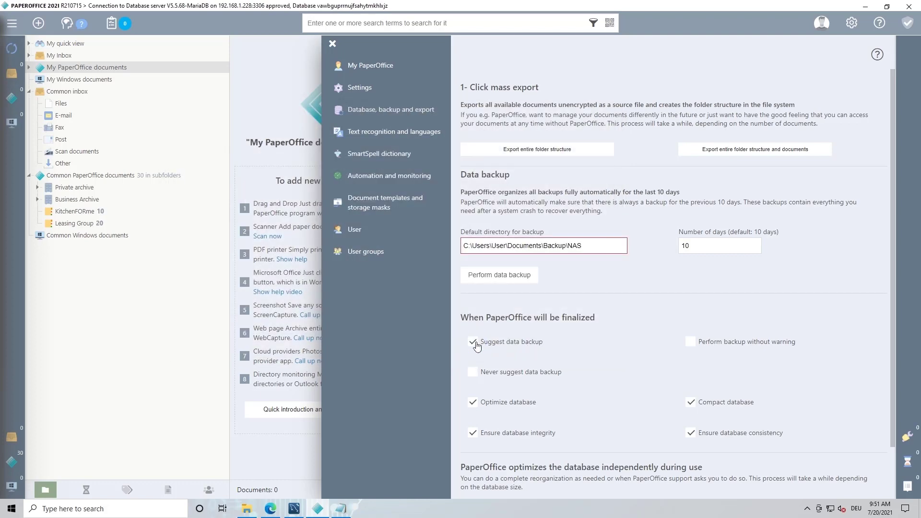
scroll(536, 353, "down", 2)
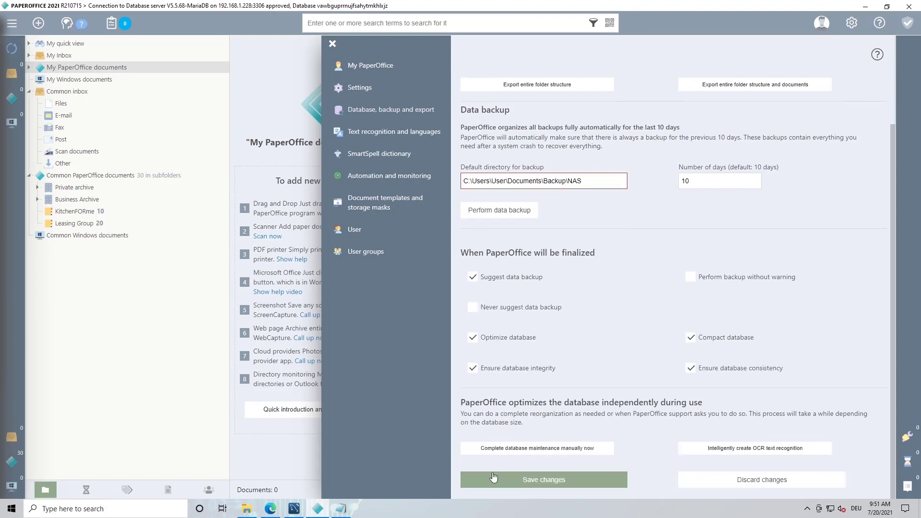
left_click(496, 480)
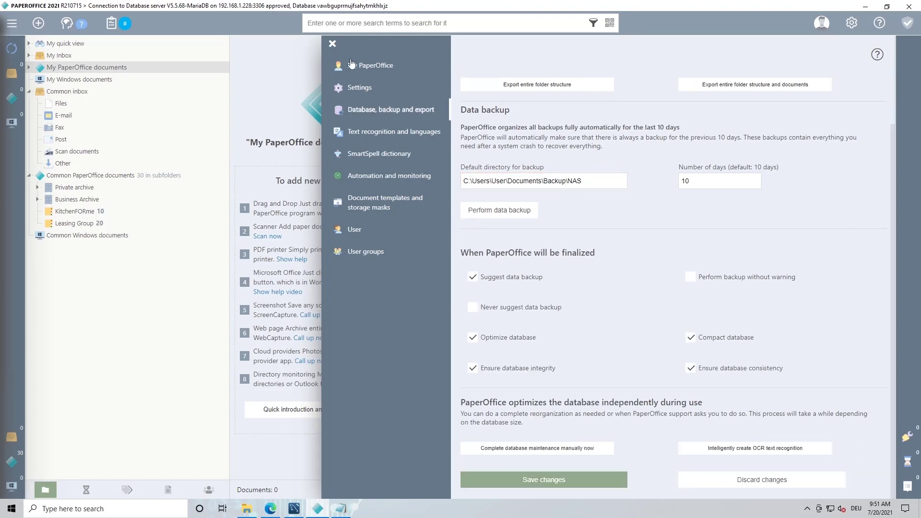
left_click(332, 44)
Exit PaperOffice, running the recommended data backup and acknowledging the external-database note
left_click(909, 7)
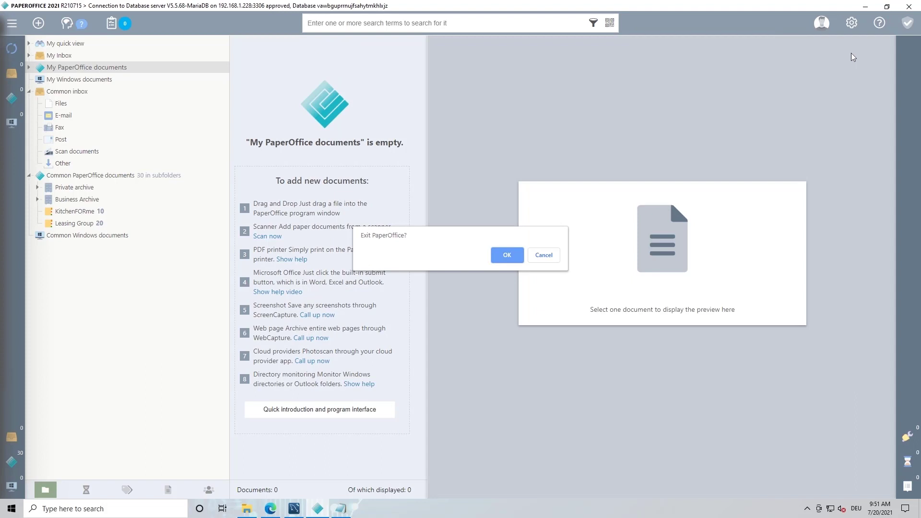
left_click(505, 255)
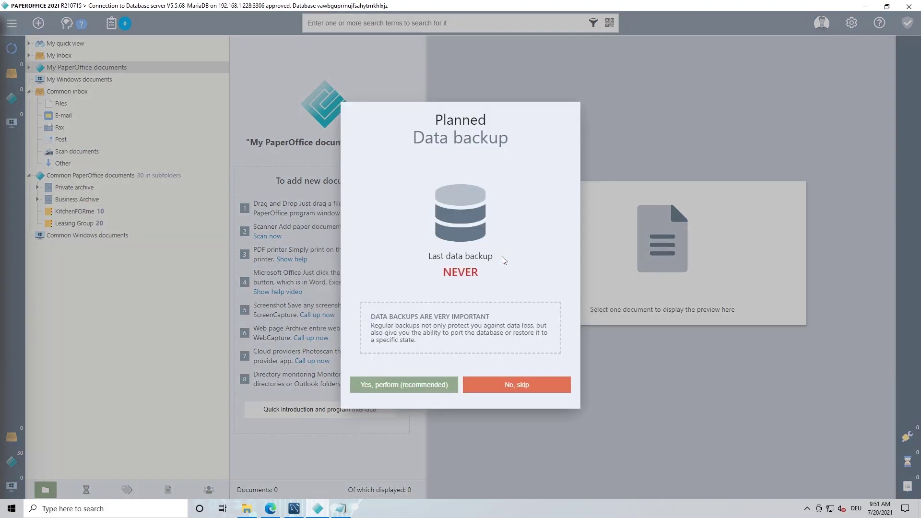
left_click(424, 388)
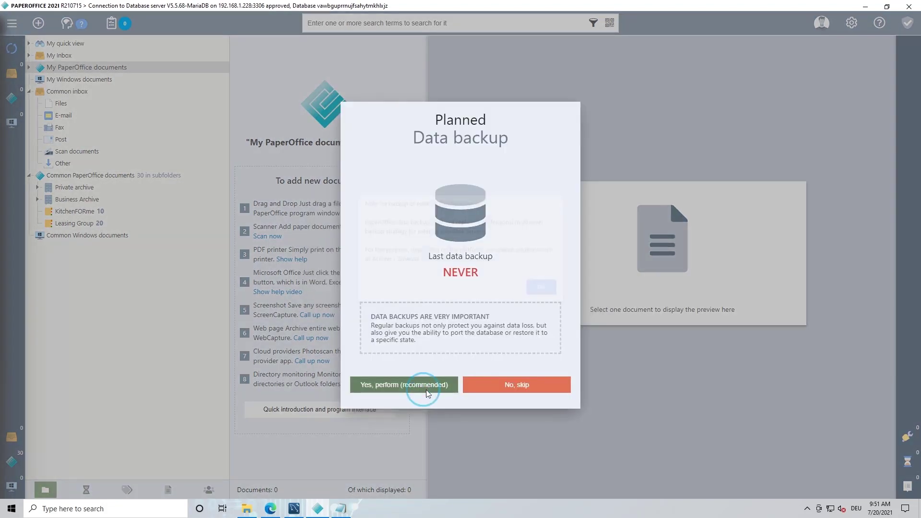
left_click(551, 287)
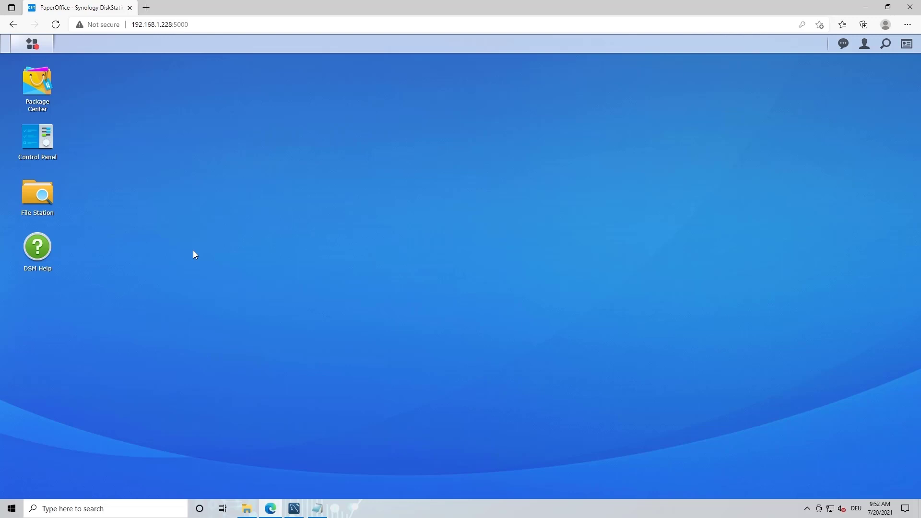
Search Package Center for MariaDB and start installing MariaDB 10
left_click(41, 90)
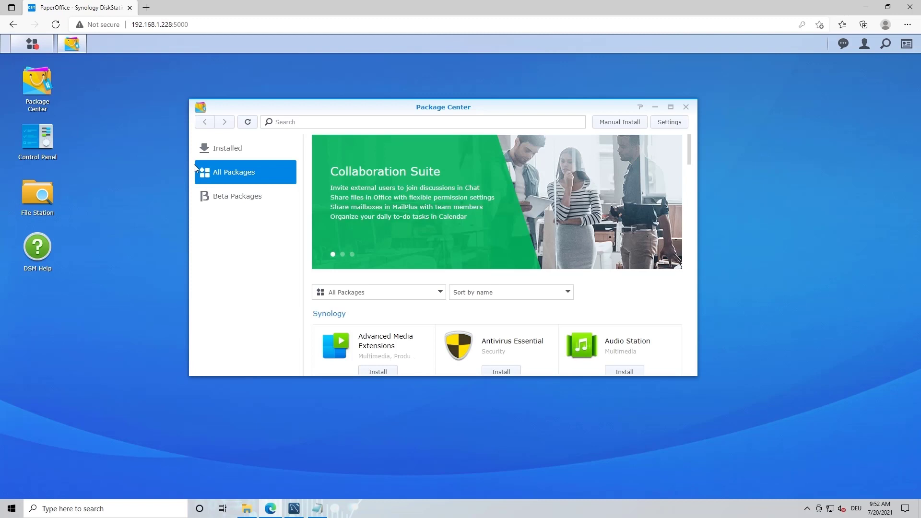
left_click(341, 121)
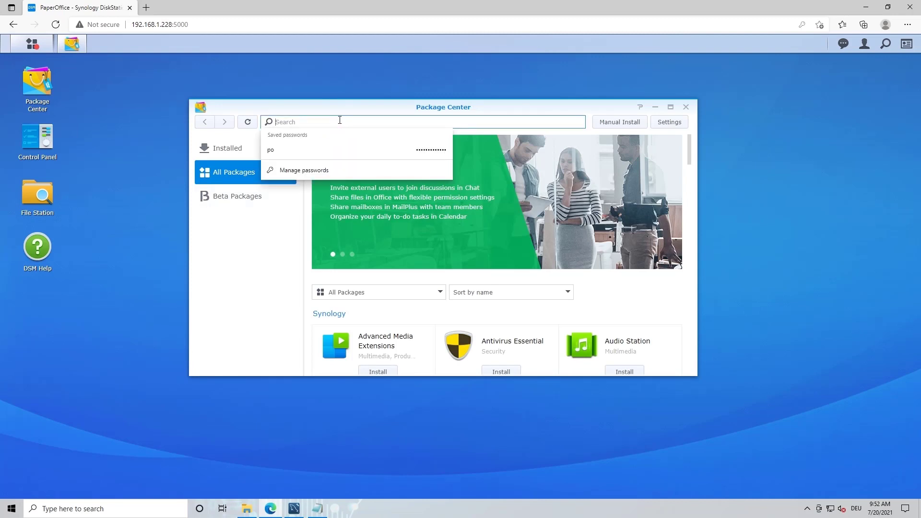
type("Ma")
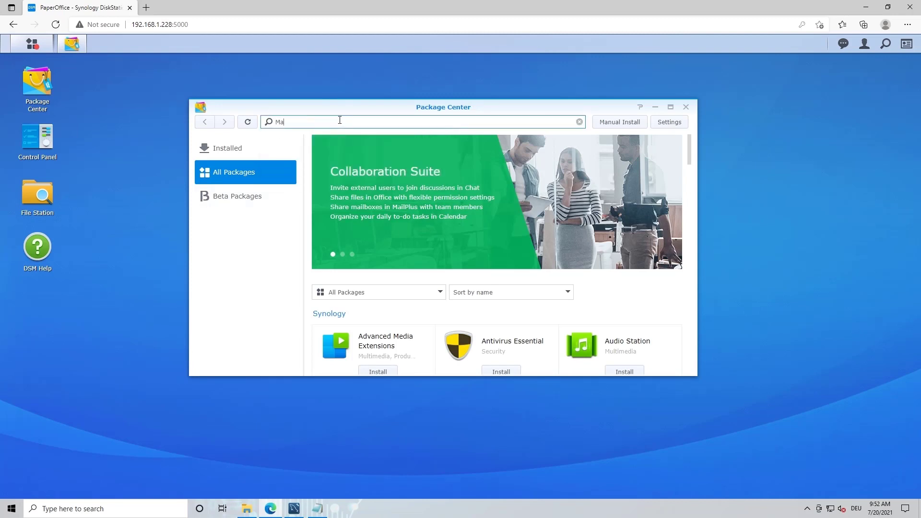
type("riaDB")
key("Return")
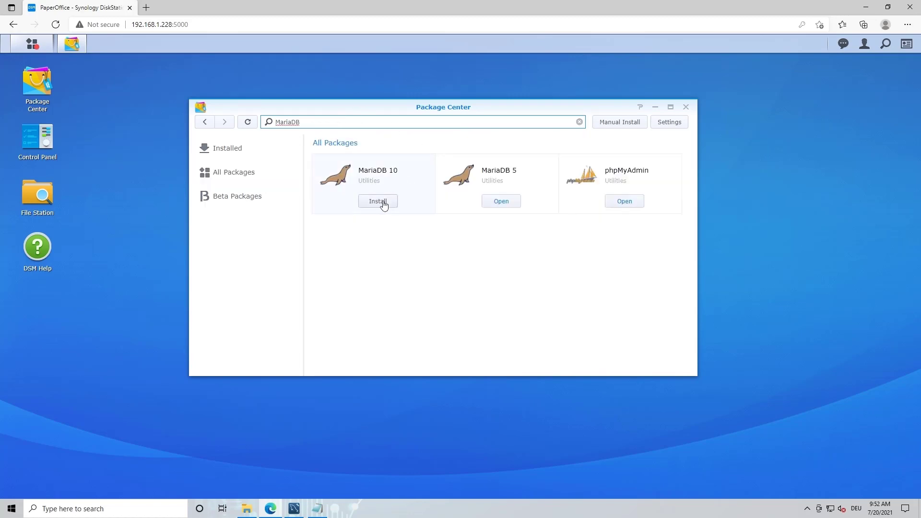
left_click(382, 202)
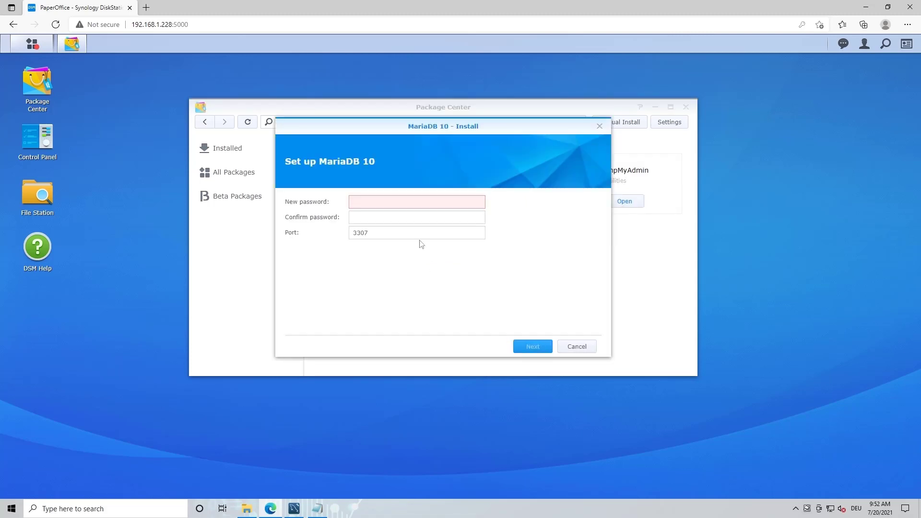
Enter and confirm a new MariaDB 10 root password, keep port 3307, and apply
left_click(391, 200)
type("*******")
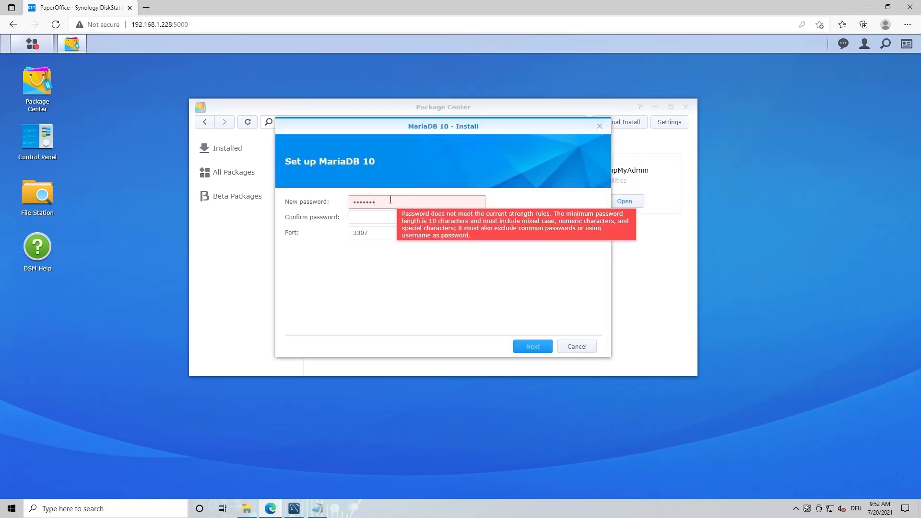
type("*******")
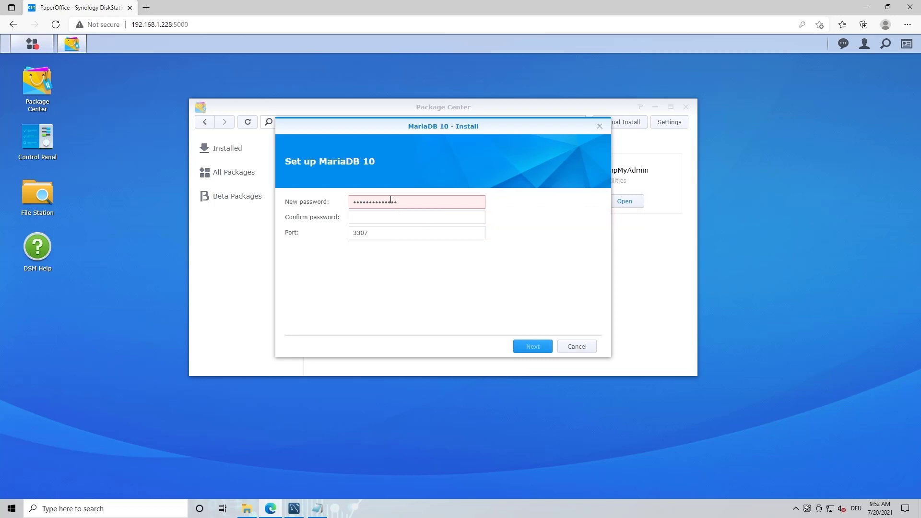
key("Tab")
type("*************")
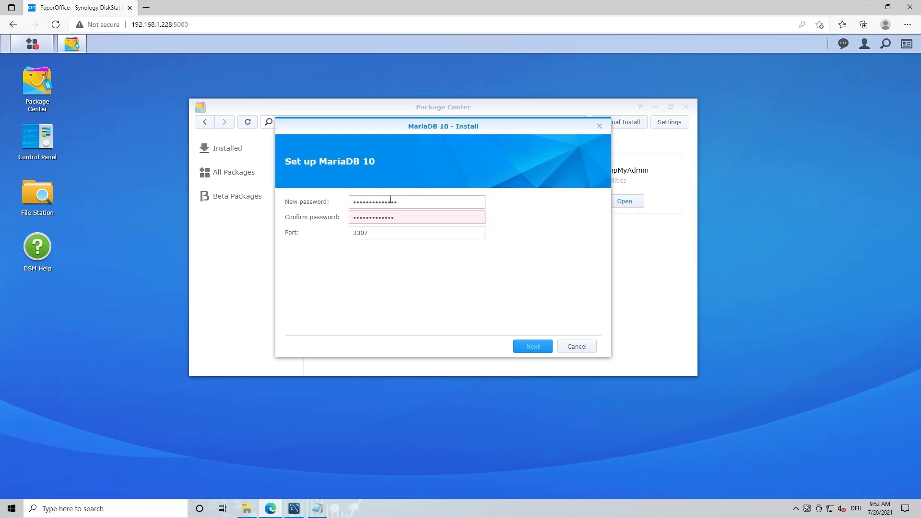
type("*")
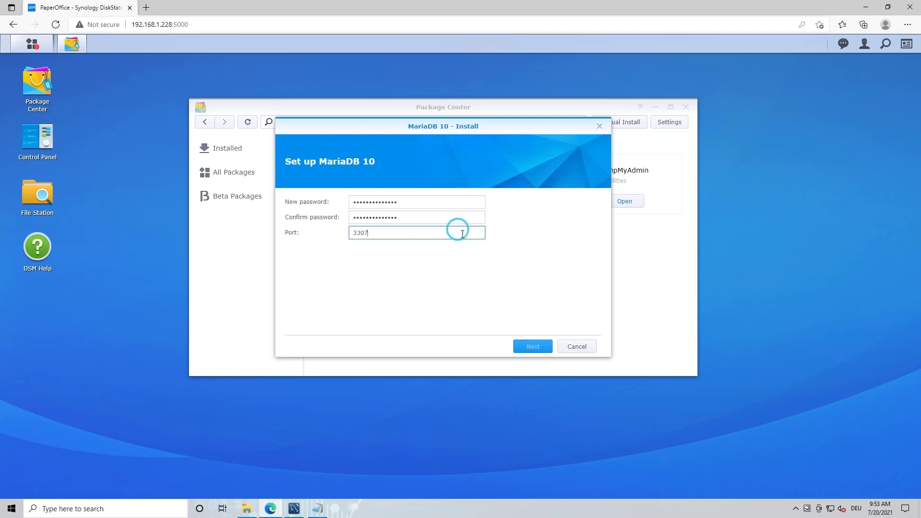
left_click(536, 350)
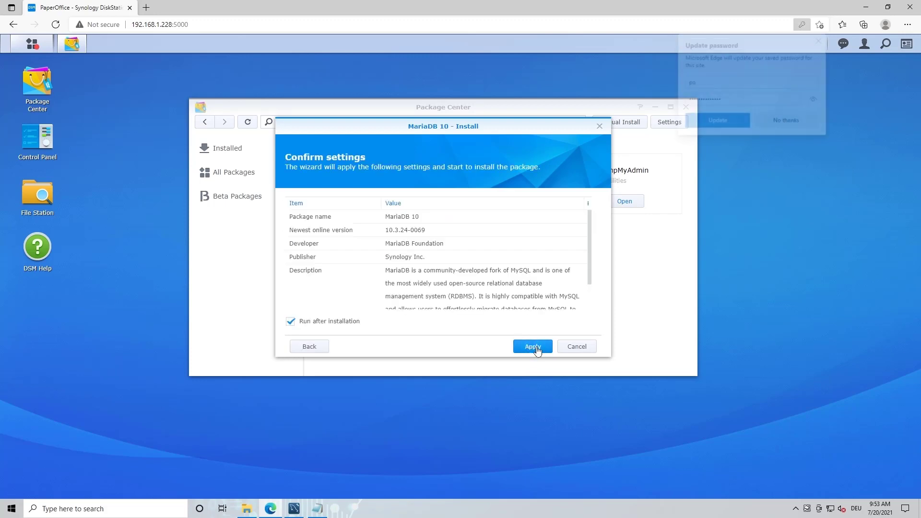
left_click(787, 121)
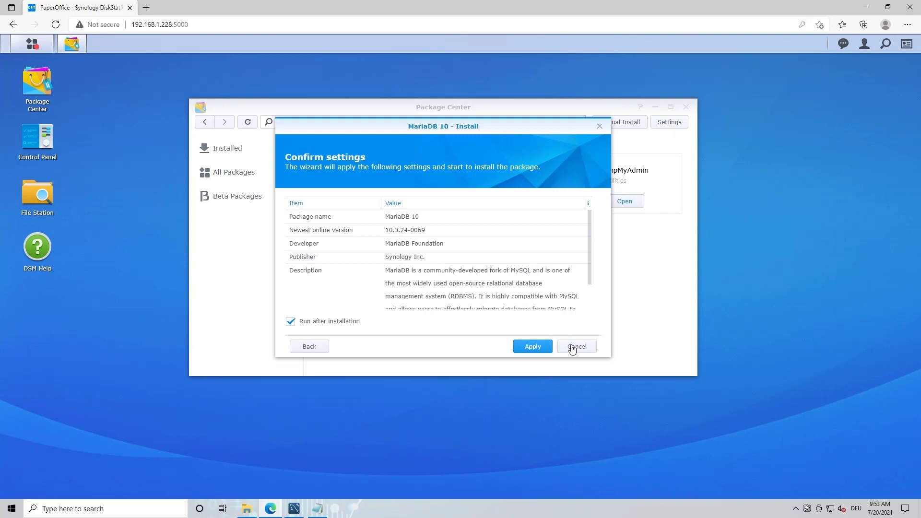
left_click(533, 346)
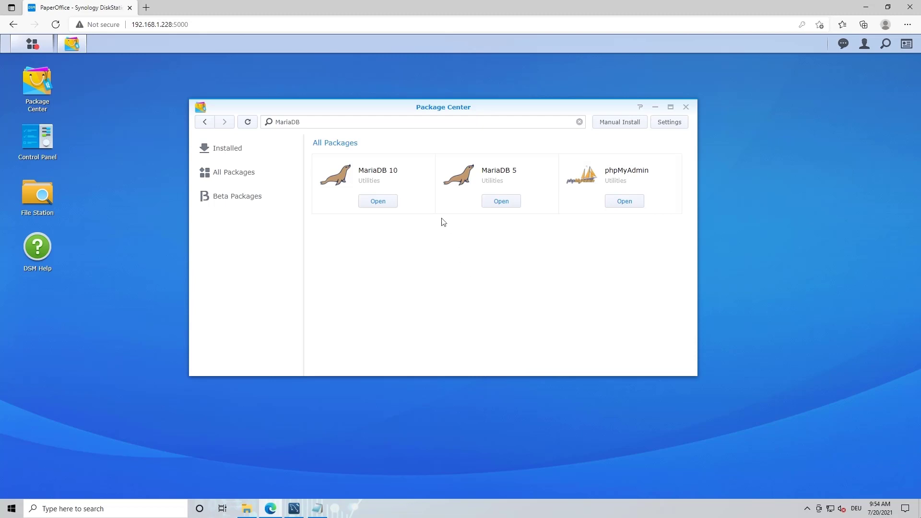
Enable and apply TCP/IP connections in the MariaDB 10 settings
left_click(411, 177)
left_click(428, 201)
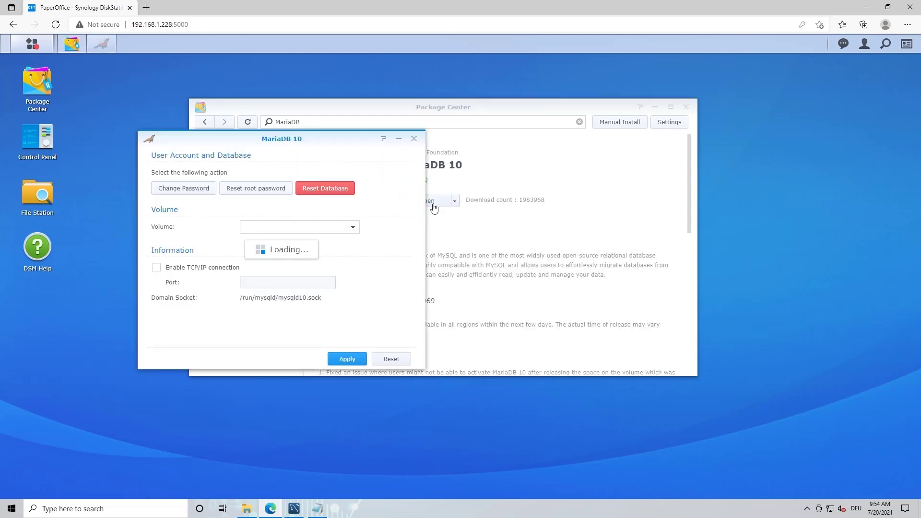
left_click(157, 268)
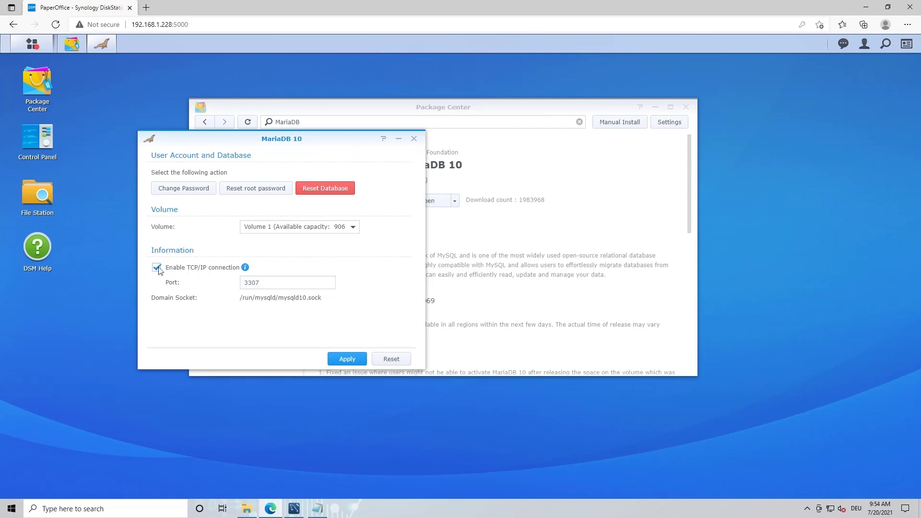
left_click(345, 359)
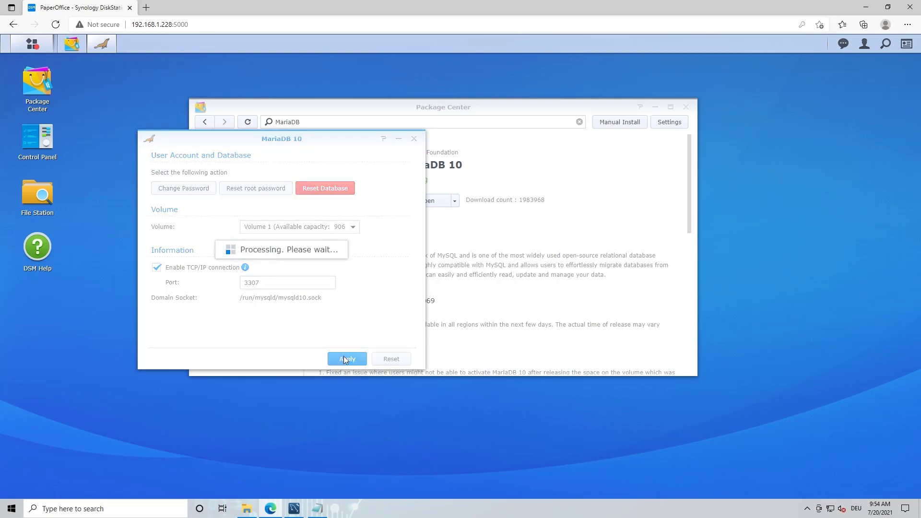
left_click(414, 138)
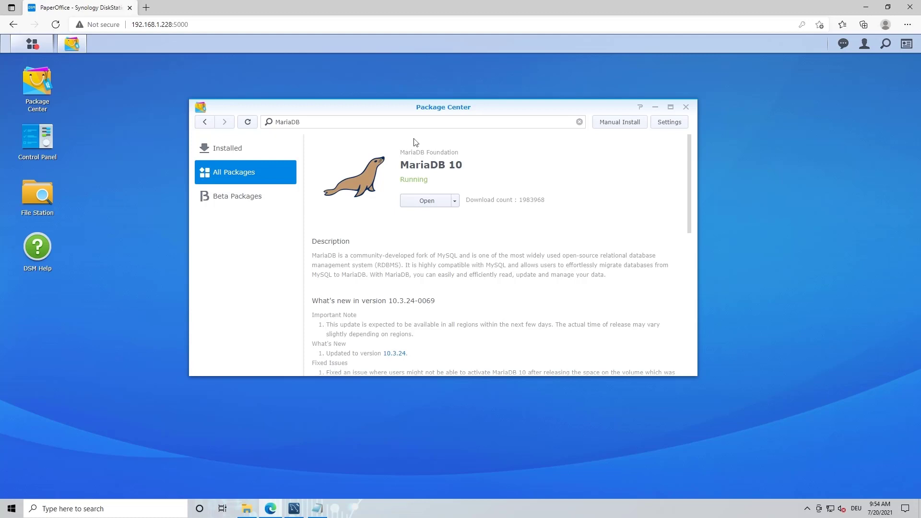
Open phpMyAdmin and log in as root on the MariaDB 10 server
left_click(225, 149)
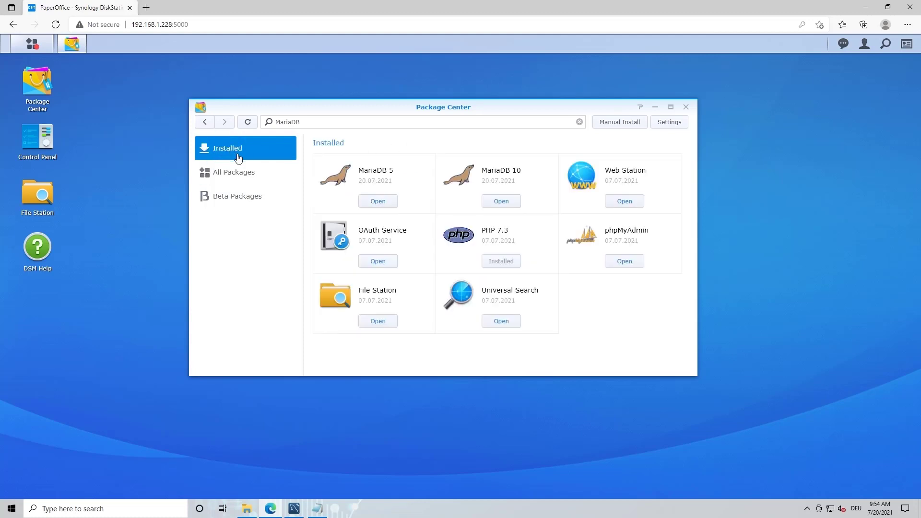
left_click(624, 261)
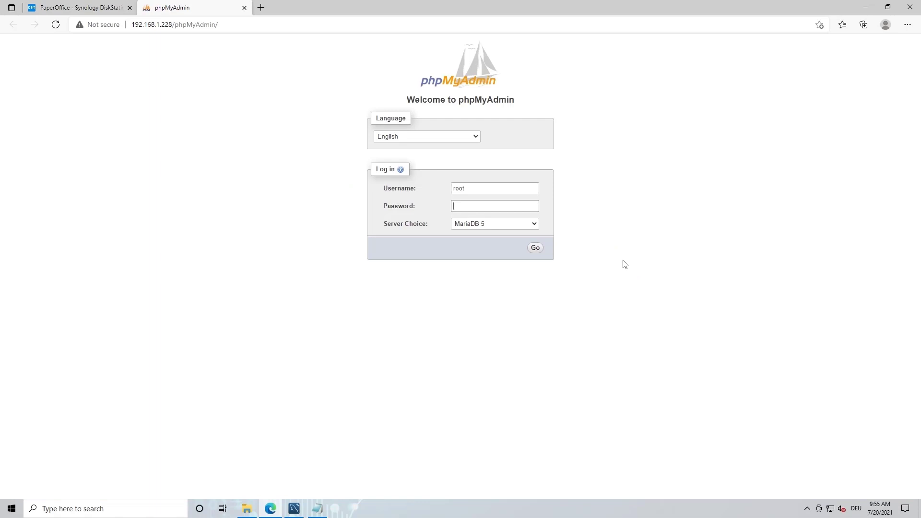
left_click(534, 224)
left_click(495, 244)
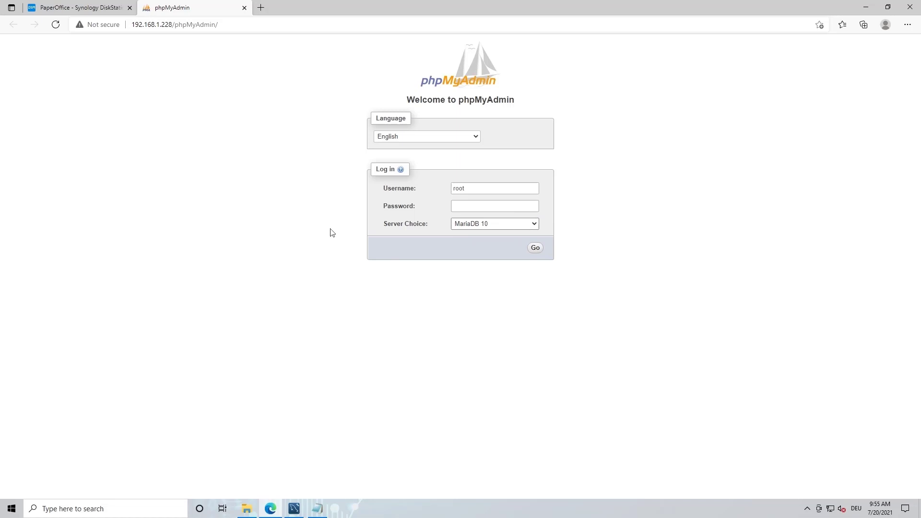
left_click(480, 206)
type("**********")
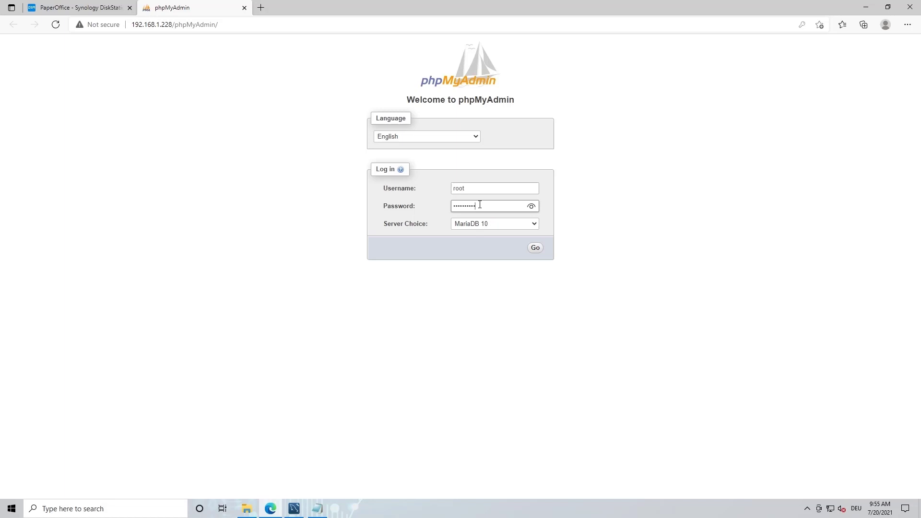
type("**")
left_click(531, 248)
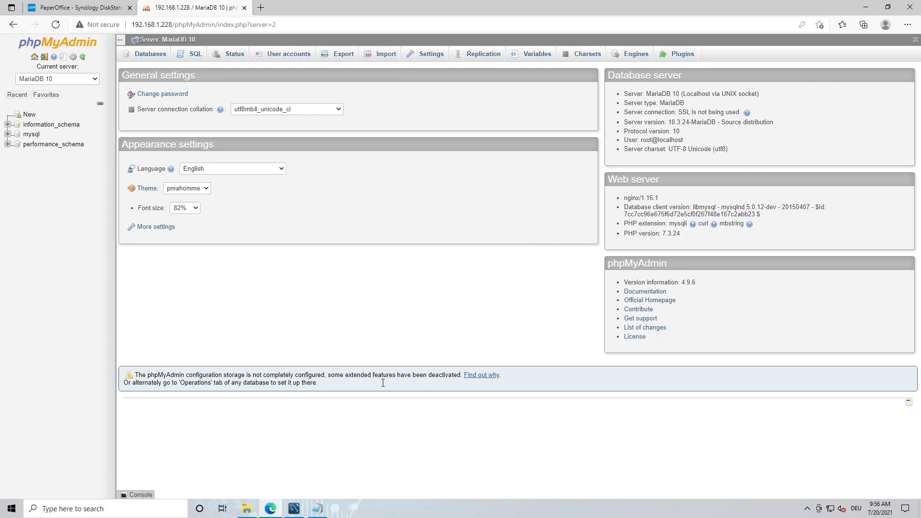
Create database vawbguprmujfsahytmkhlxjz, name pasted from the notes, with utf8mb4_unicode_ci collation
left_click(318, 508)
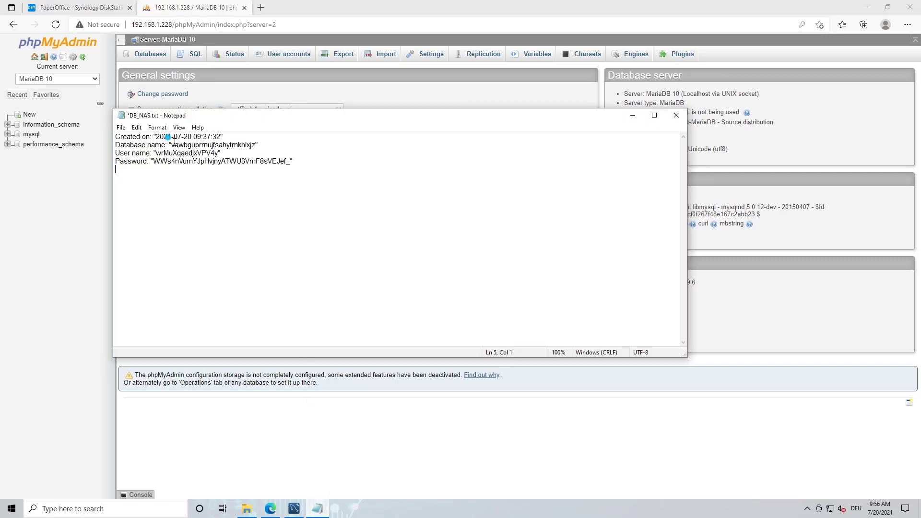
left_click_drag(171, 145, 256, 145)
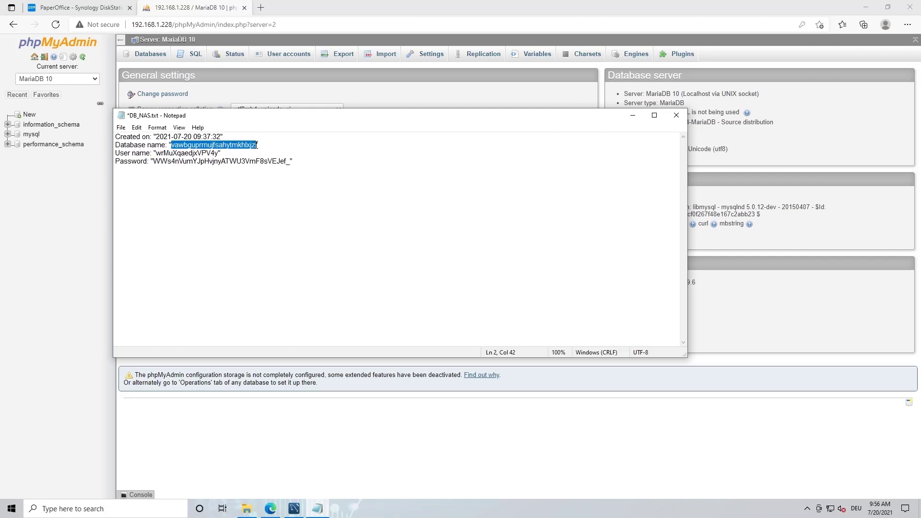
left_click(207, 7)
left_click(158, 55)
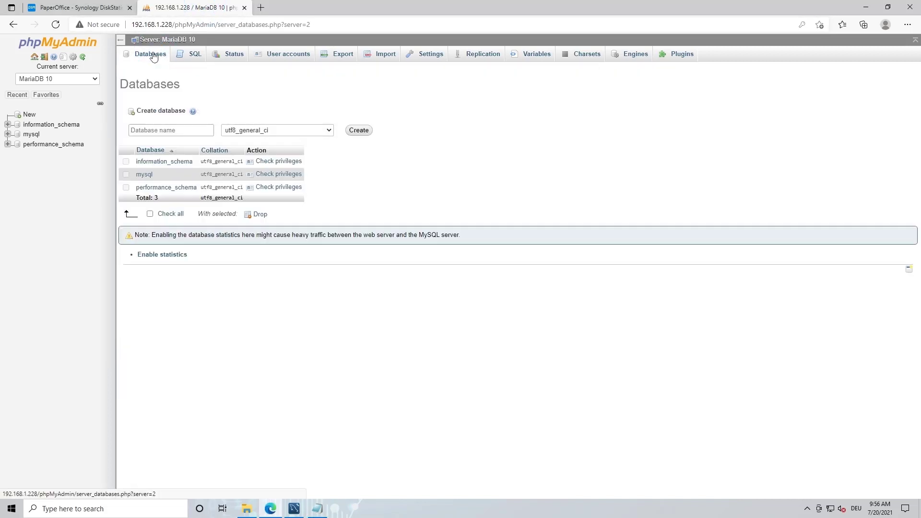
left_click(176, 131)
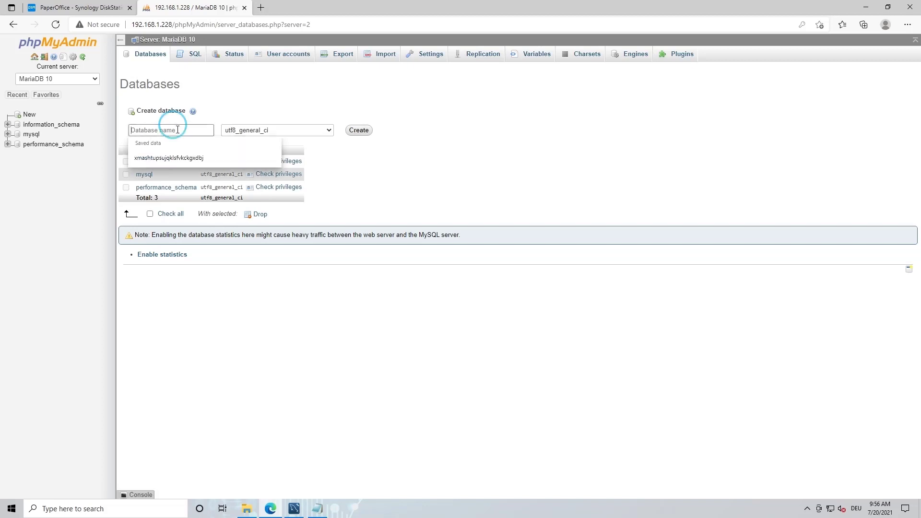
type("vawbguprrnujfsahytmkhlxjz")
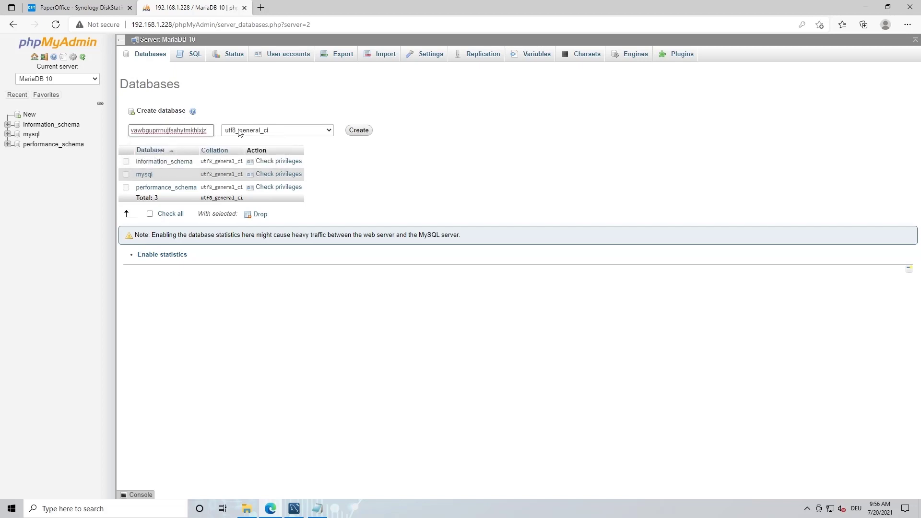
left_click(329, 131)
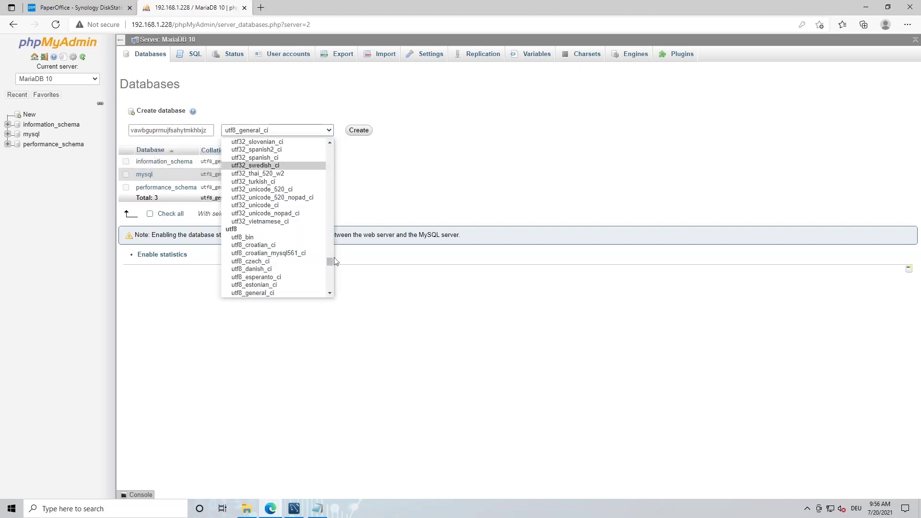
left_click_drag(329, 261, 322, 311)
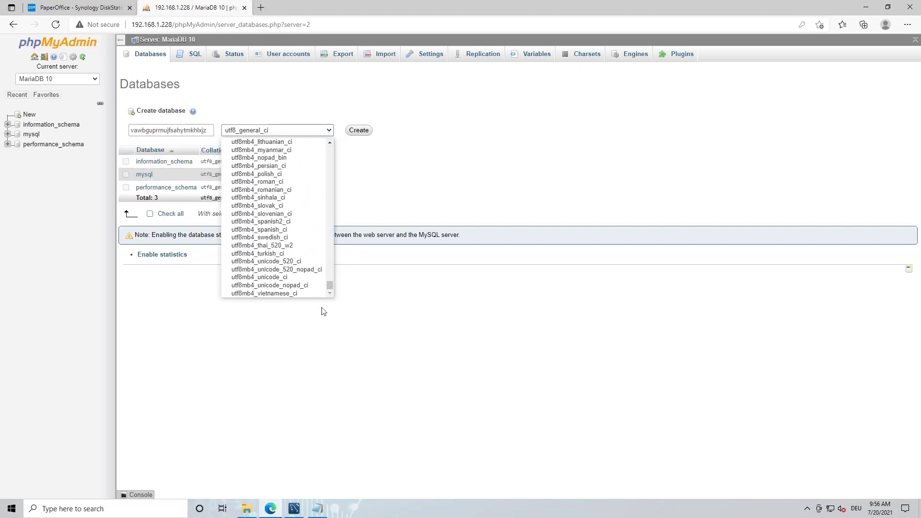
left_click(280, 278)
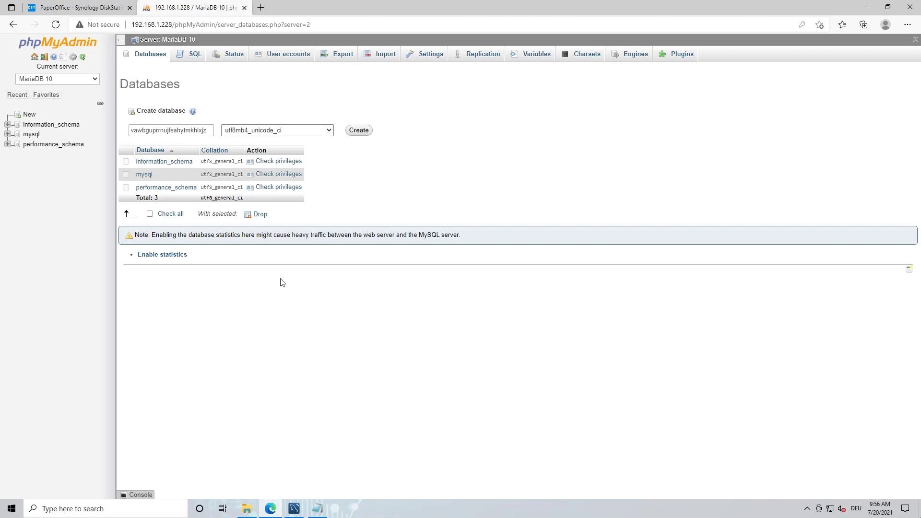
left_click(359, 130)
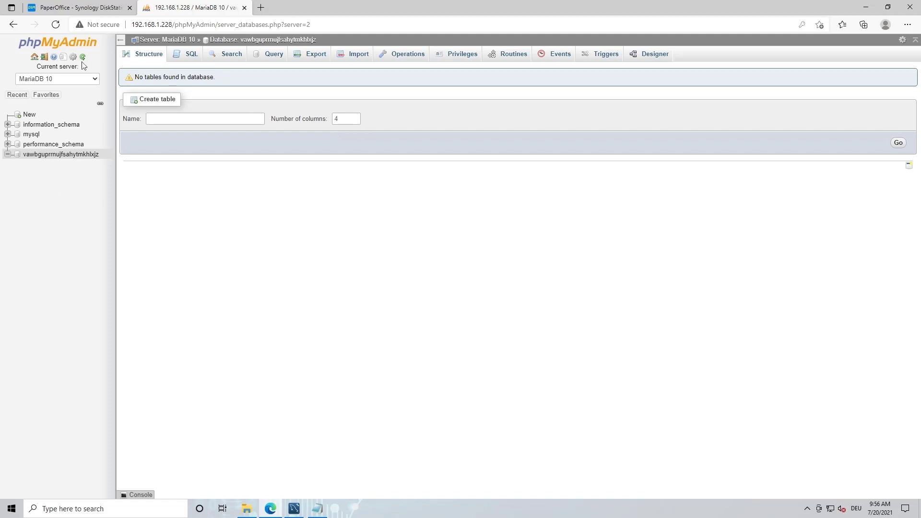
left_click(36, 58)
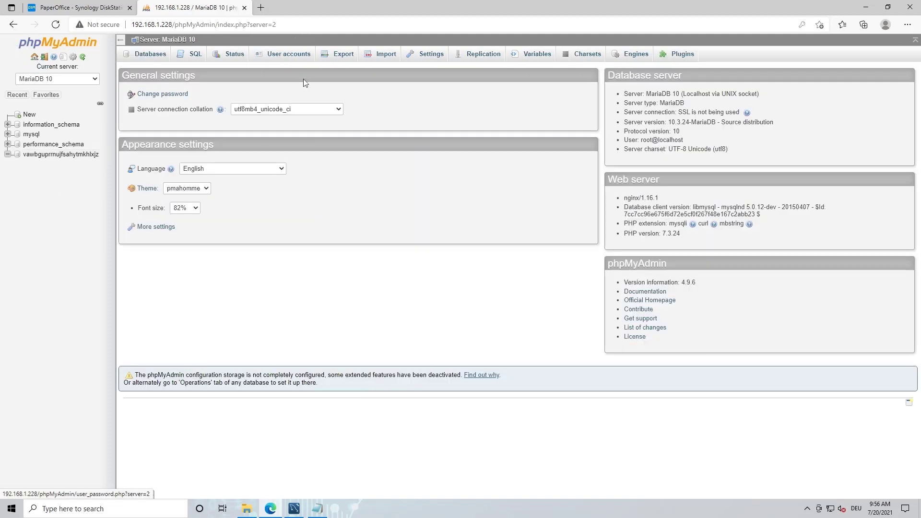
Start a new user account using the user name copied from the DB_NAS notes
left_click(296, 60)
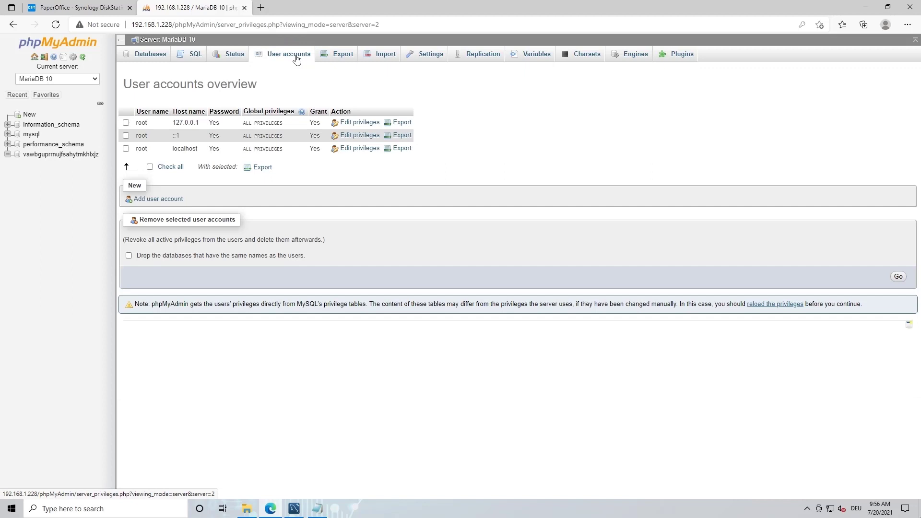
left_click(173, 199)
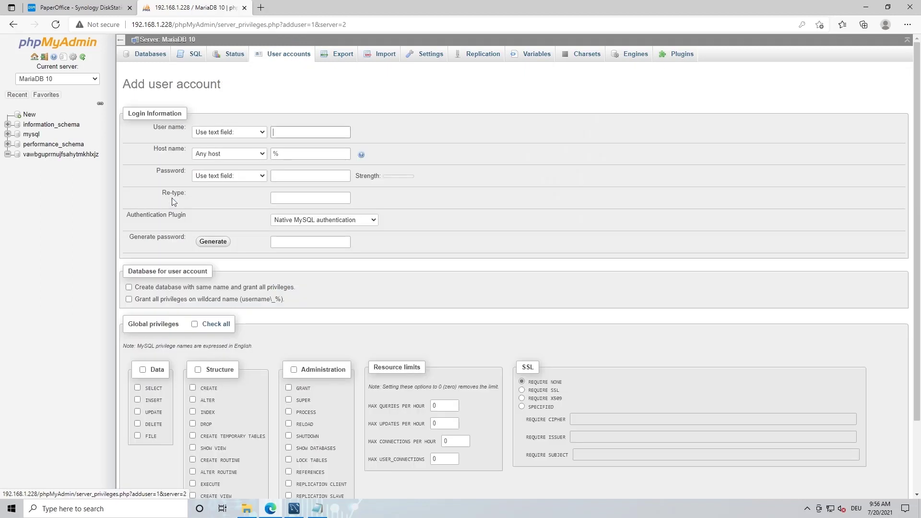
left_click(317, 509)
left_click_drag(156, 153, 219, 153)
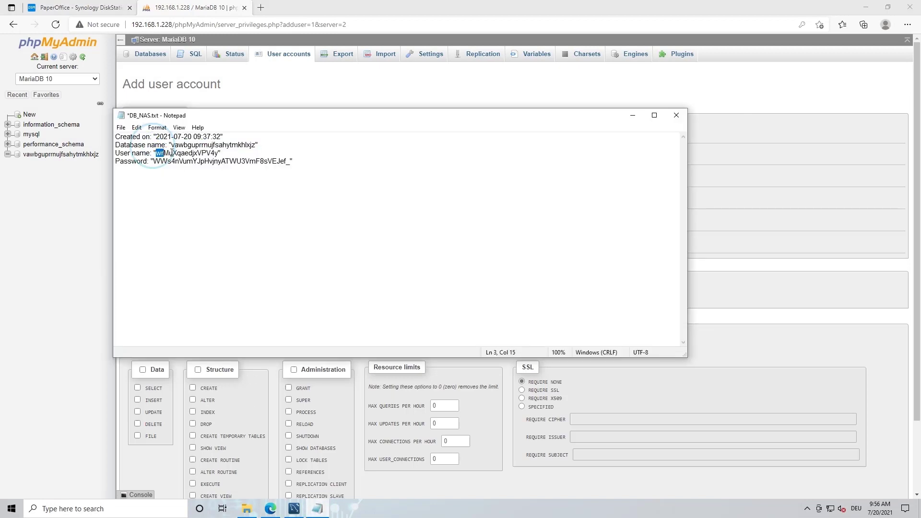
key("ctrl+c")
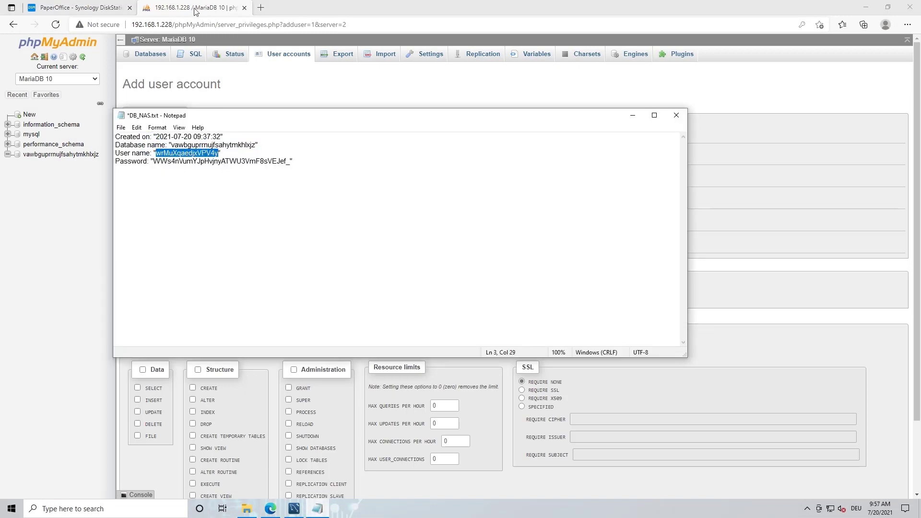
key("alt+Tab")
left_click(286, 130)
key("ctrl+v")
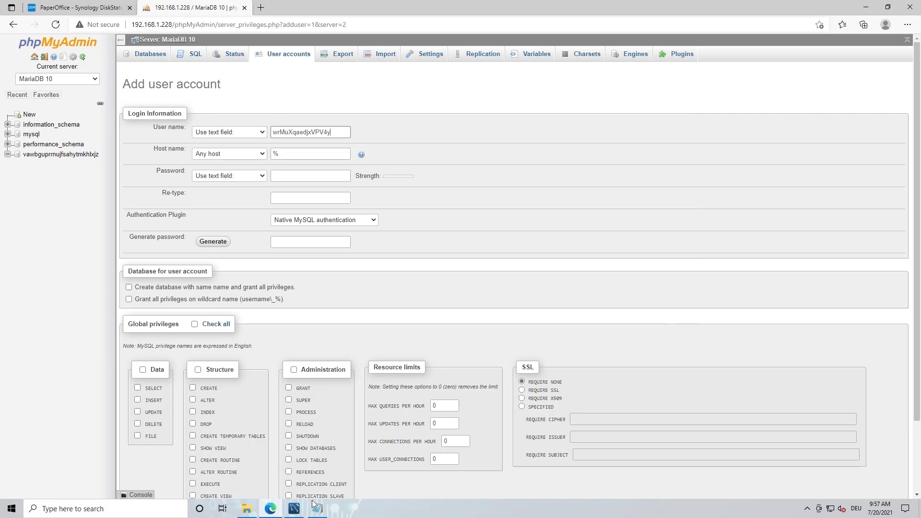
Paste the DB_NAS notes password into both password fields
left_click(318, 509)
left_click_drag(153, 161, 290, 161)
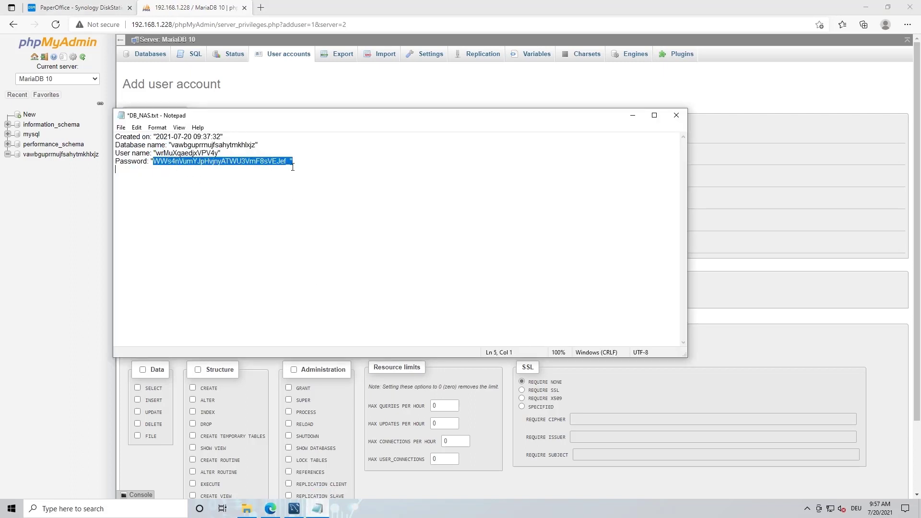
left_click(206, 7)
left_click(284, 173)
key("ctrl+v")
left_click(282, 197)
key("ctrl+v")
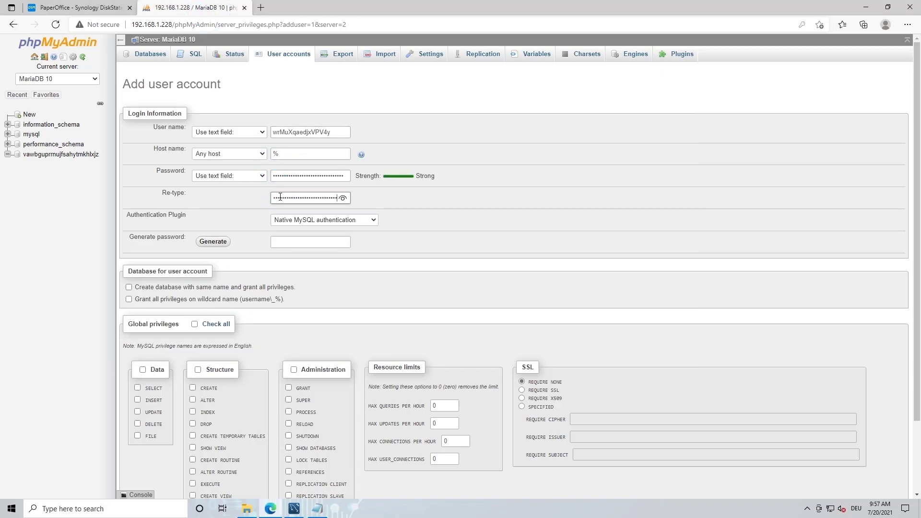
Keep Any host, grant all global privileges, and create the account
left_click(260, 157)
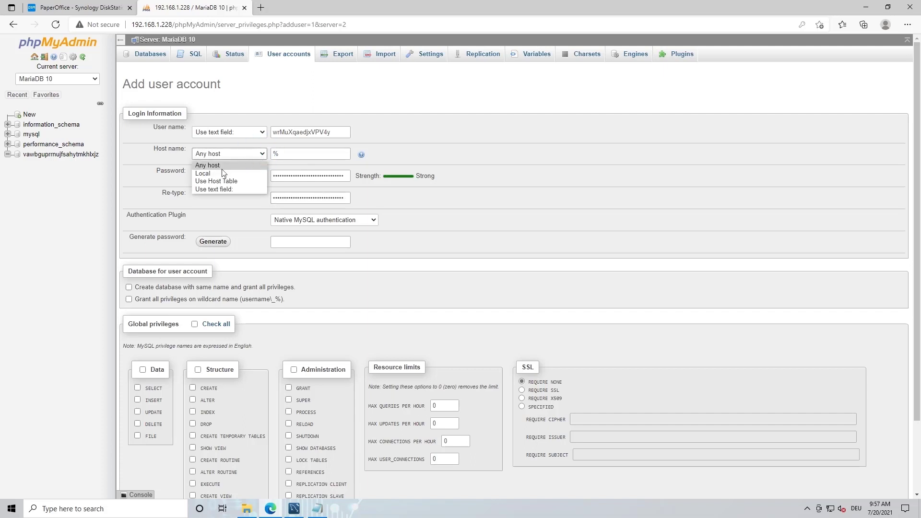
left_click(219, 164)
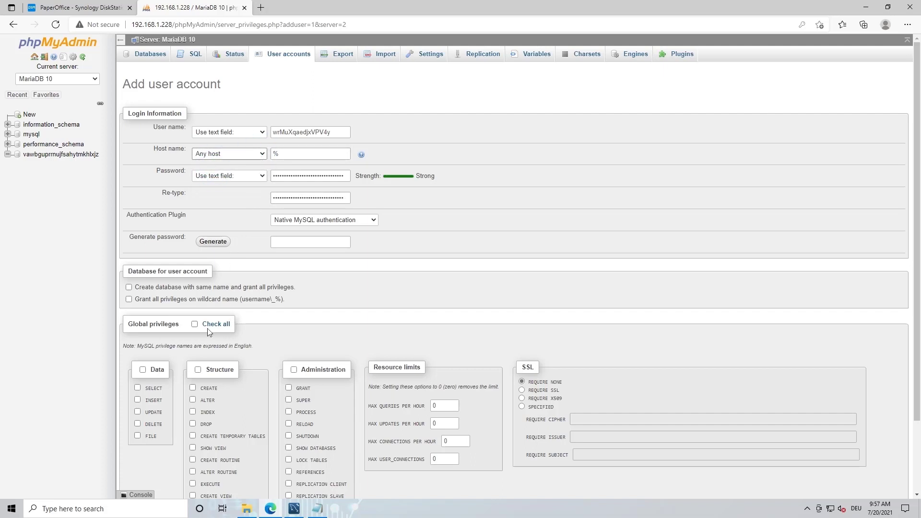
left_click(194, 324)
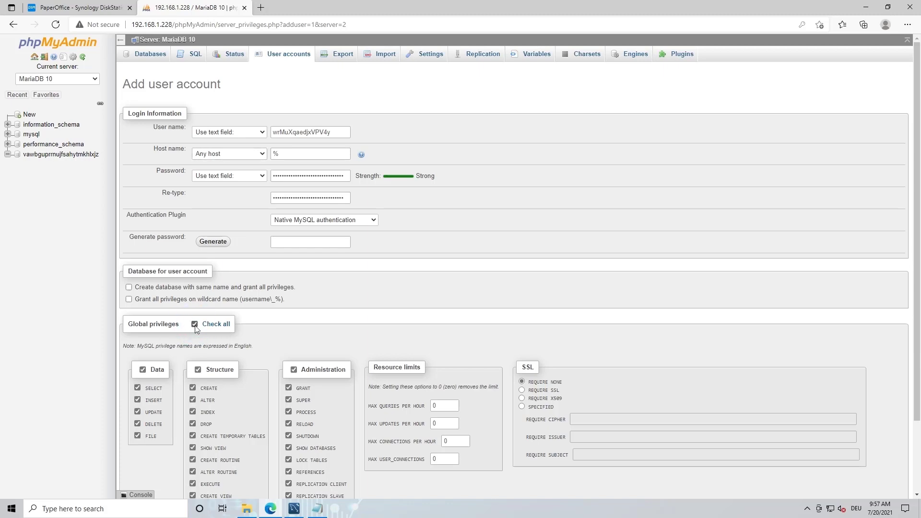
scroll(609, 343, "down", 3)
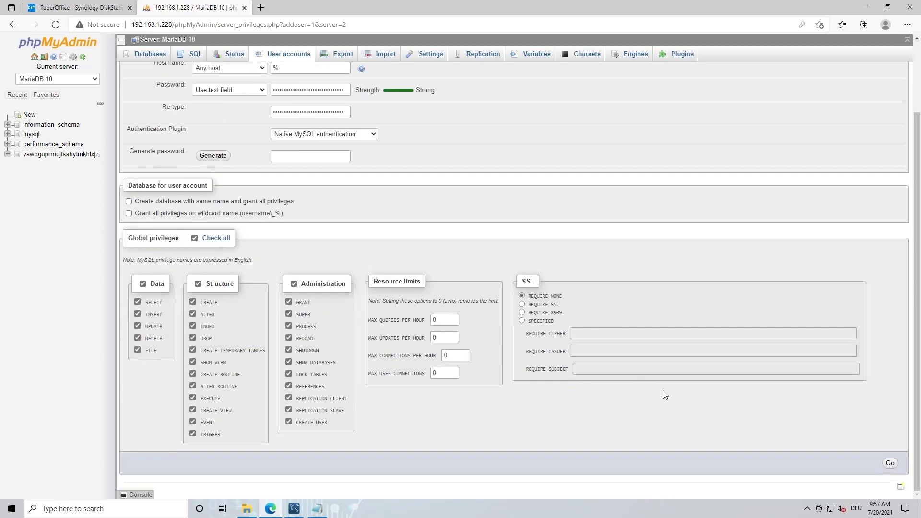
left_click(890, 464)
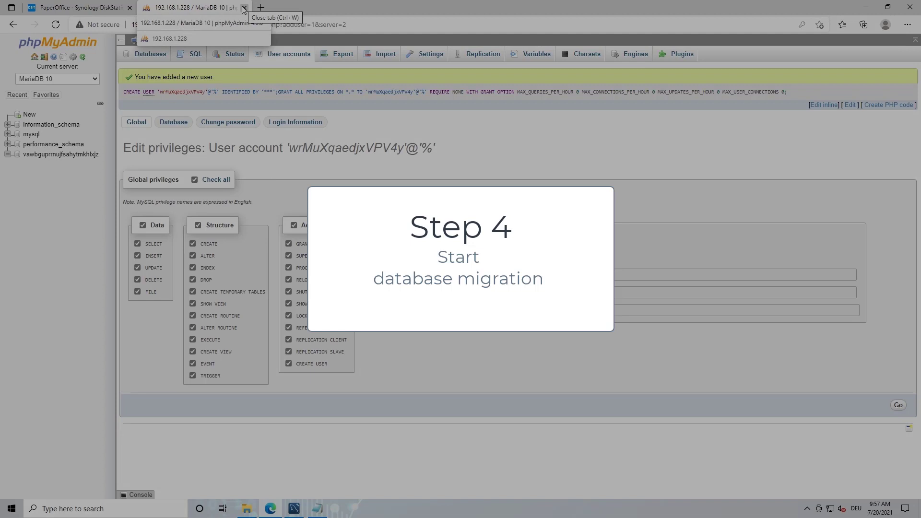
Close the phpMyAdmin tab and switch to MySQL Workbench
left_click(244, 8)
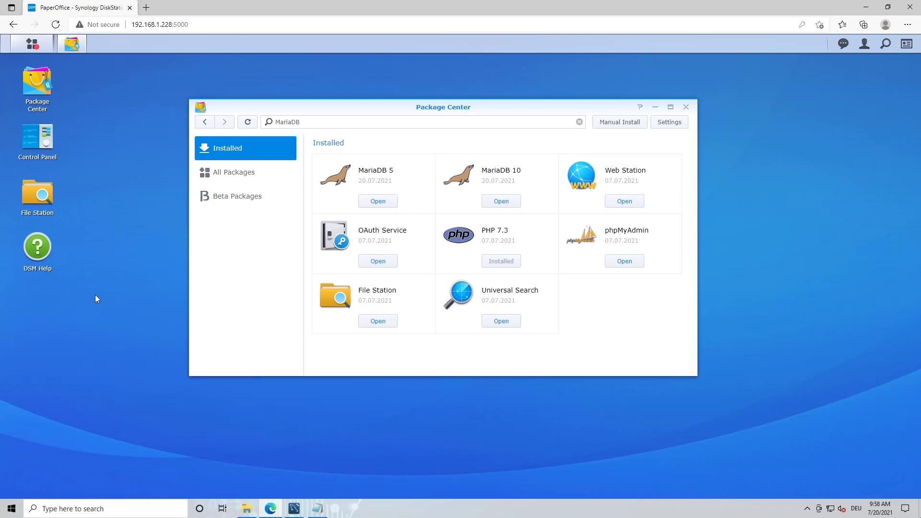
left_click(295, 511)
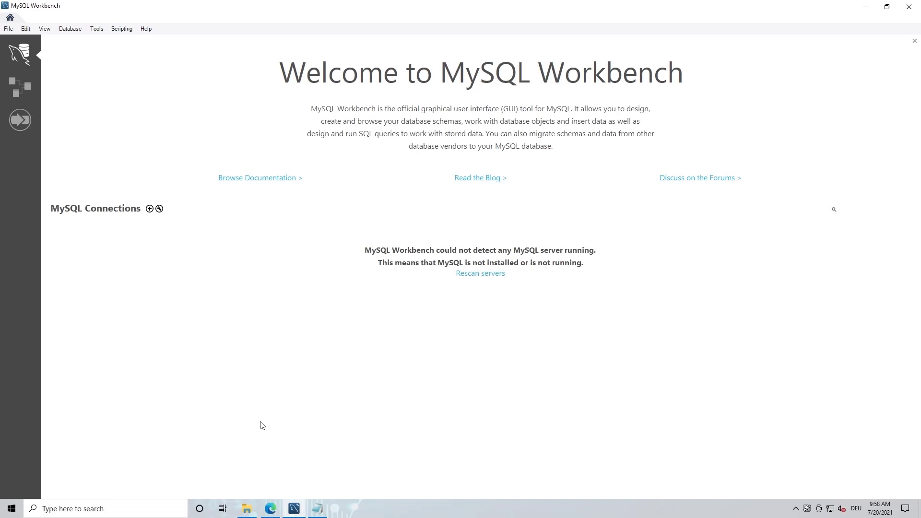
Start a new connection to host 192.168.1.228 on port 3307
left_click(150, 209)
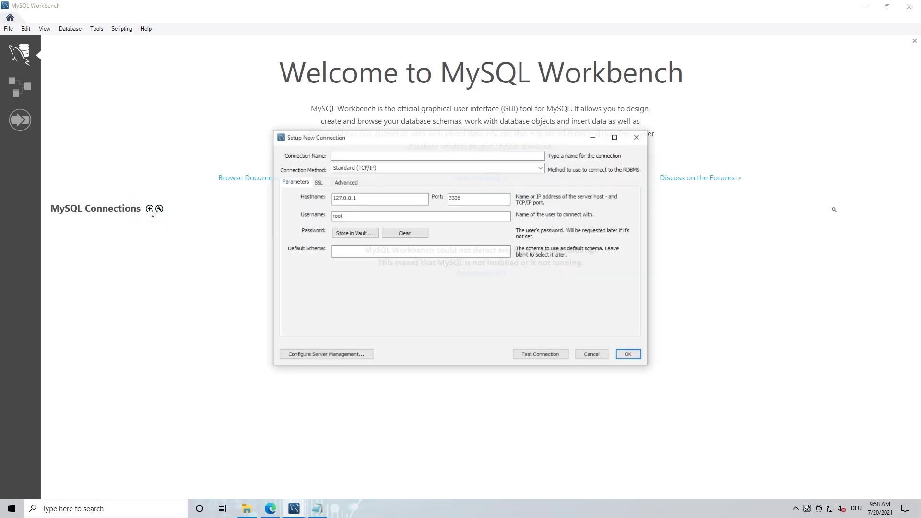
left_click(350, 153)
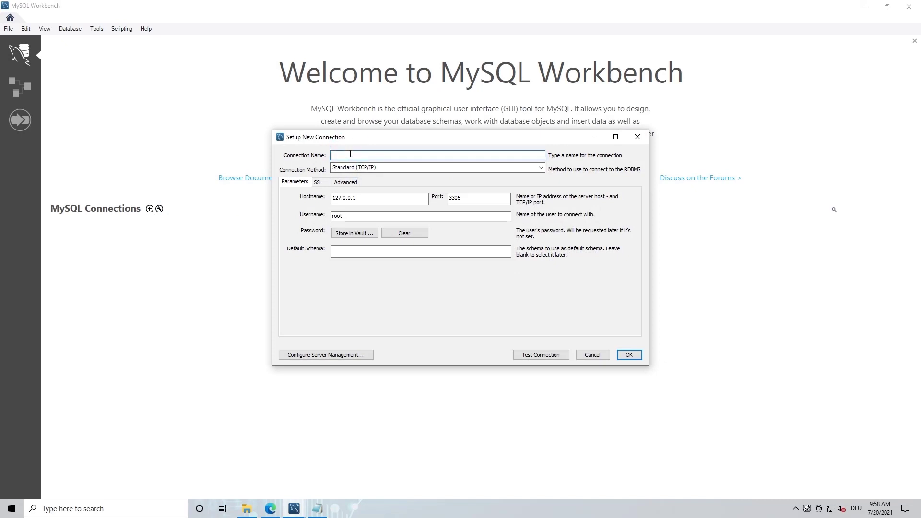
type("MariaDB")
type(" 10")
double_click(362, 198)
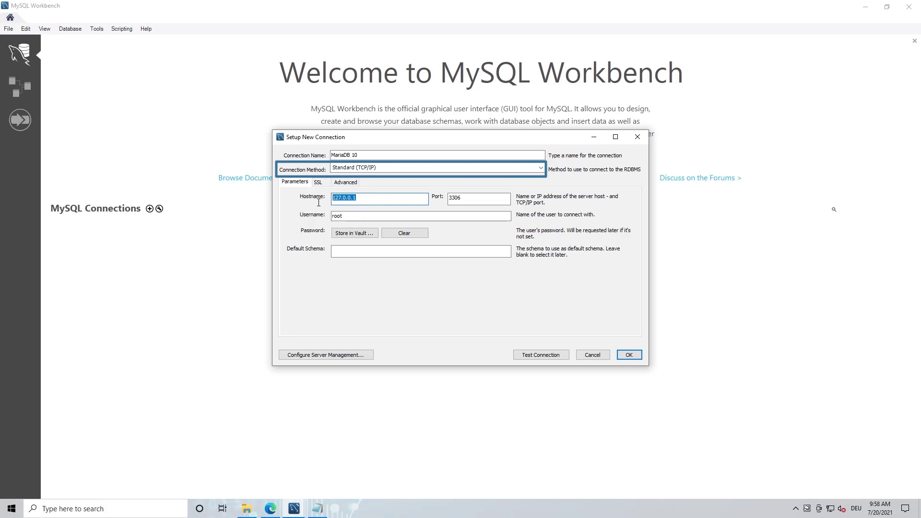
type("192.")
type("168")
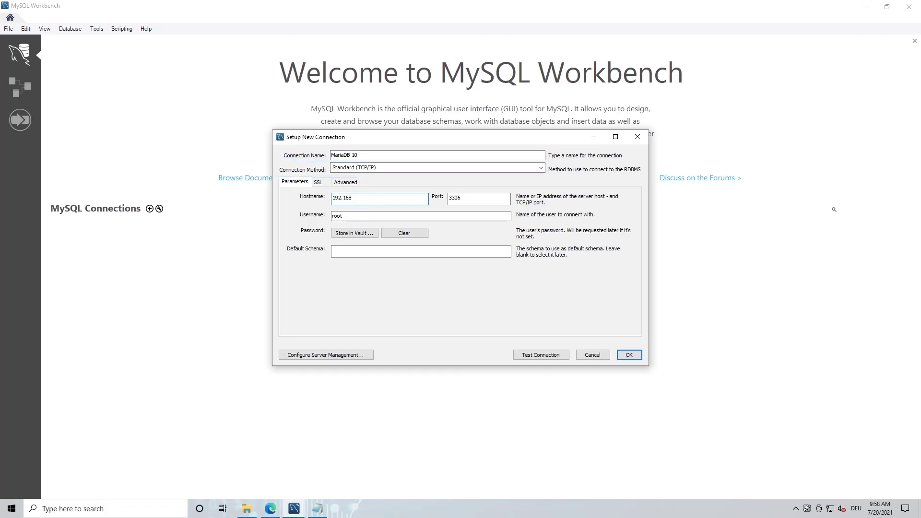
type(".1.228")
left_click(471, 197)
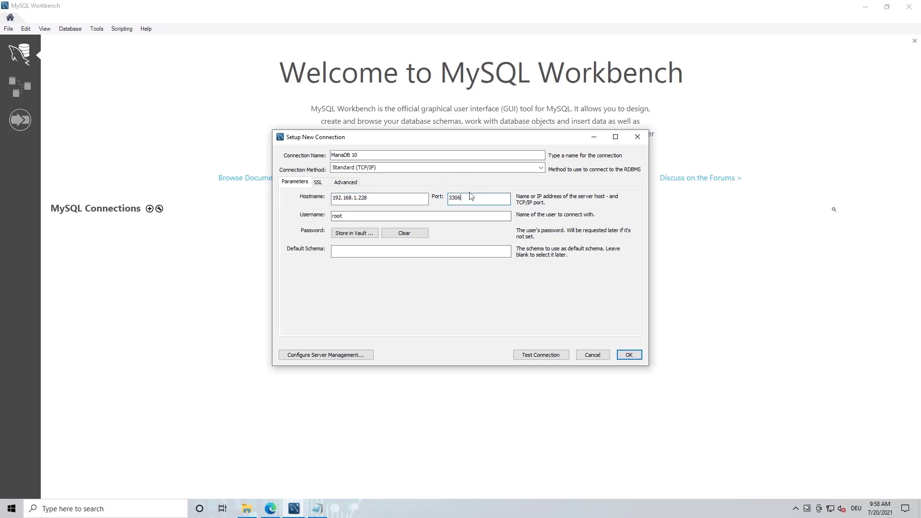
key("BackSpace")
type("7")
Replace the username root with the NAS database user name from the notes
left_click(361, 215)
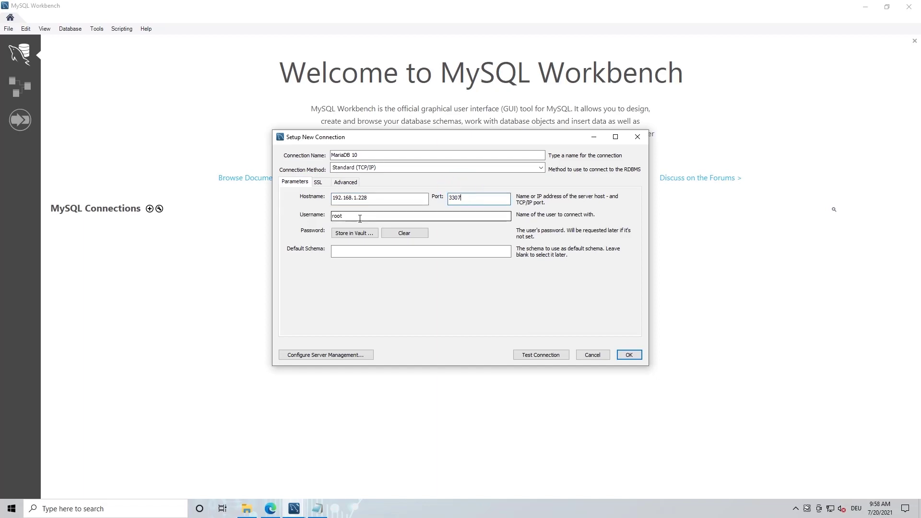
left_click(317, 509)
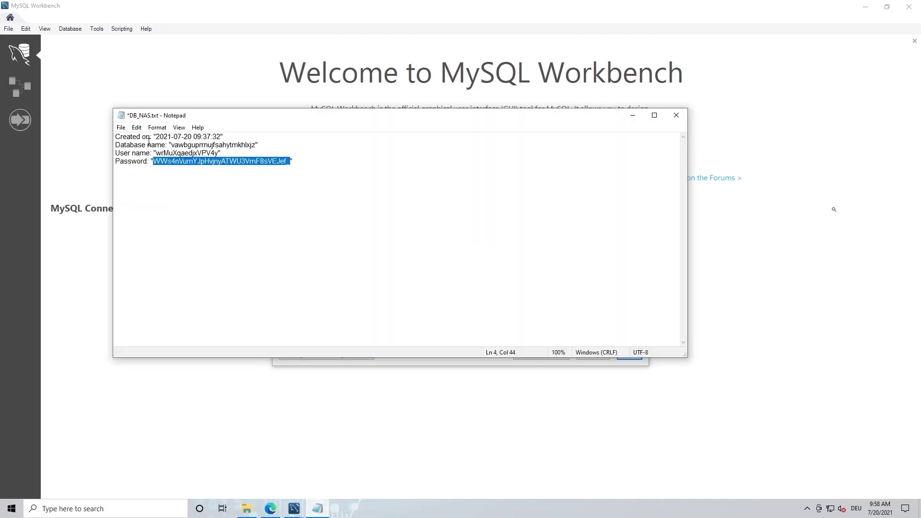
left_click_drag(155, 153, 217, 154)
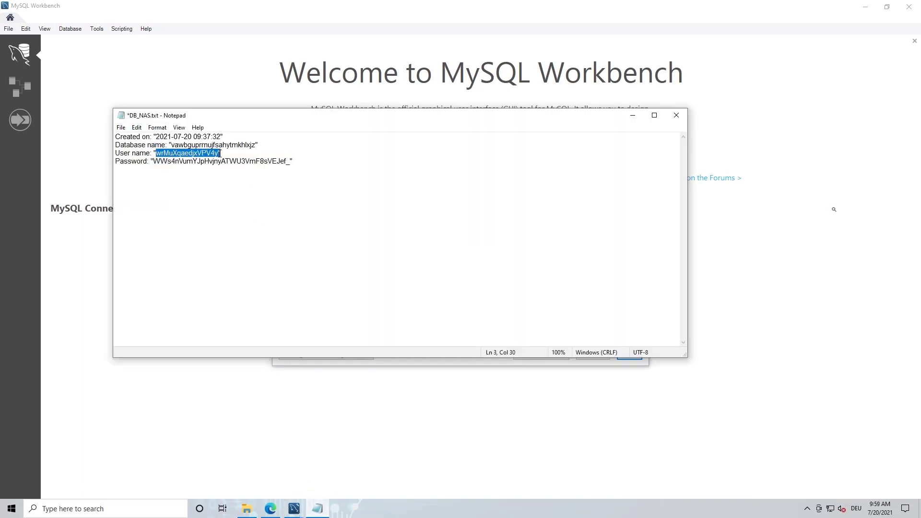
left_click(76, 308)
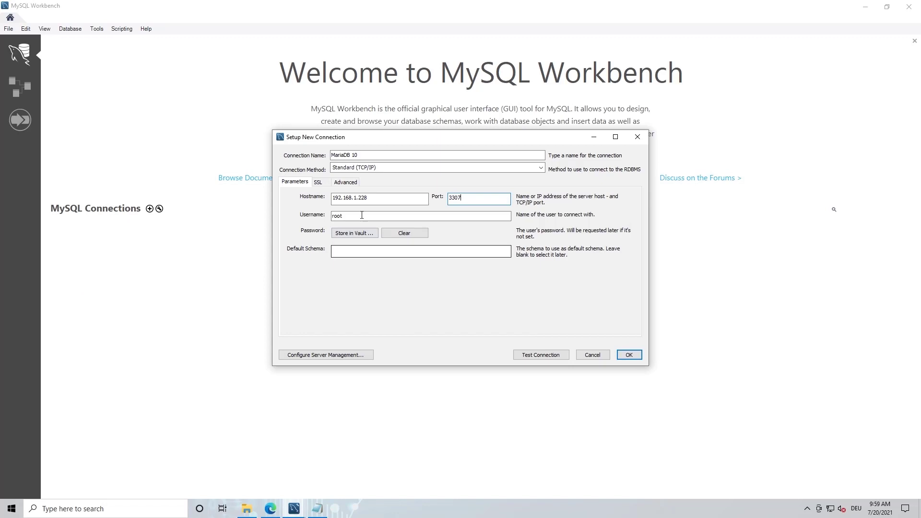
left_click(347, 215)
key("ctrl+a")
key("ctrl+v")
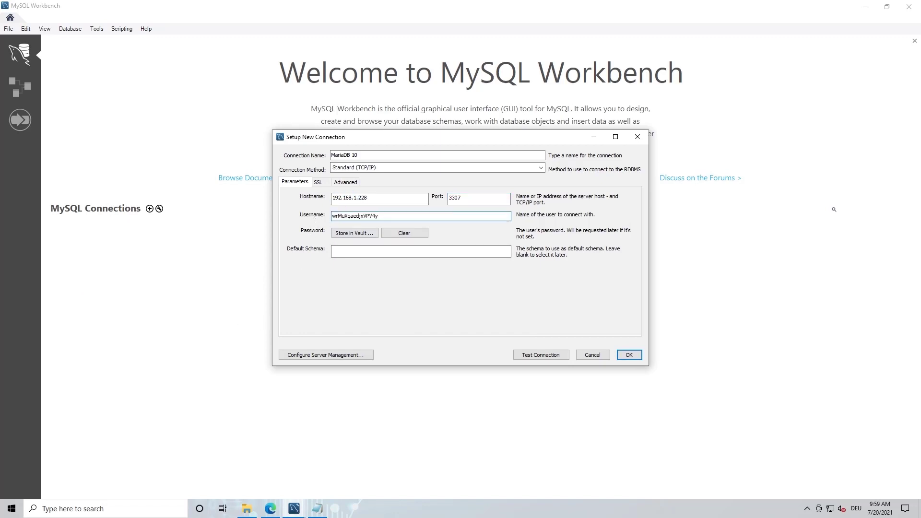
Store the NAS database password from the notes in the vault
left_click(317, 508)
left_click_drag(152, 161, 290, 163)
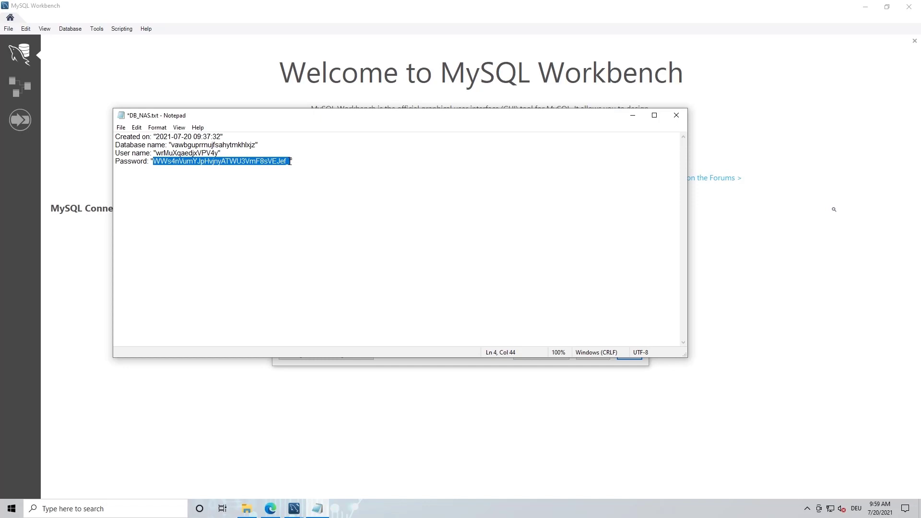
left_click(94, 439)
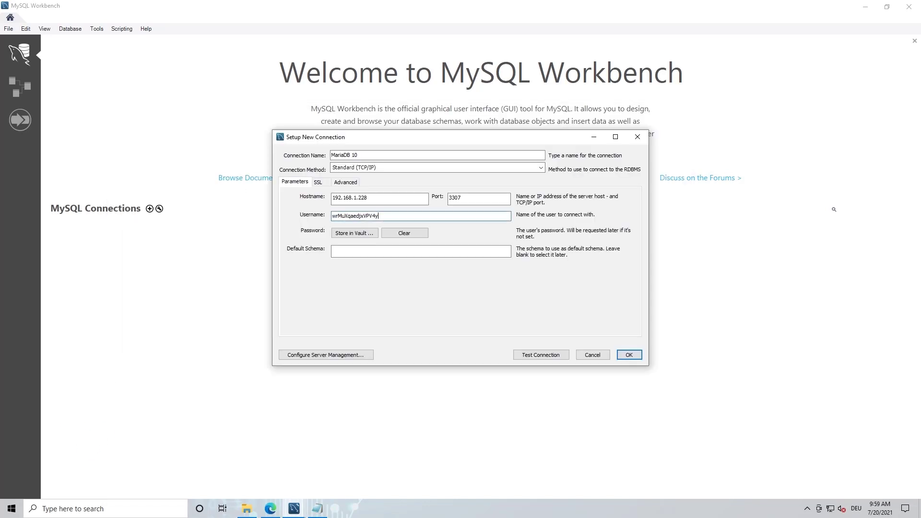
left_click(360, 235)
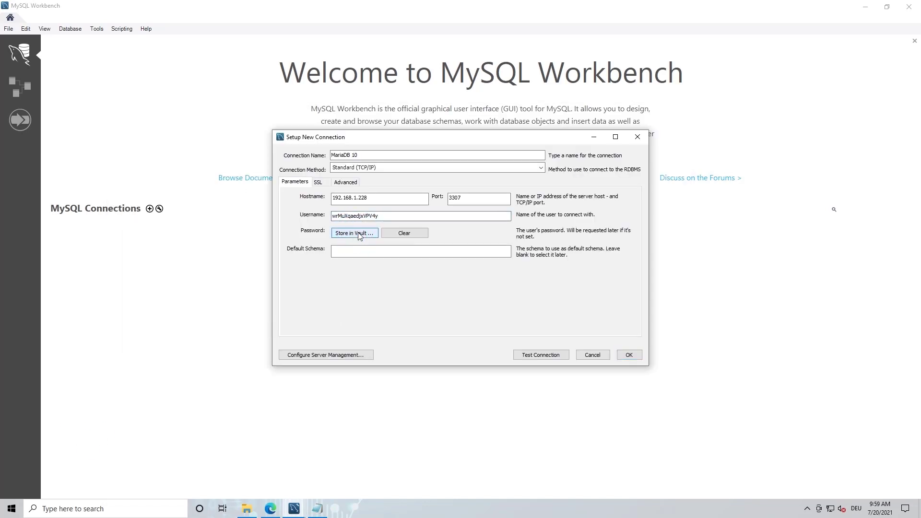
key("ctrl+v")
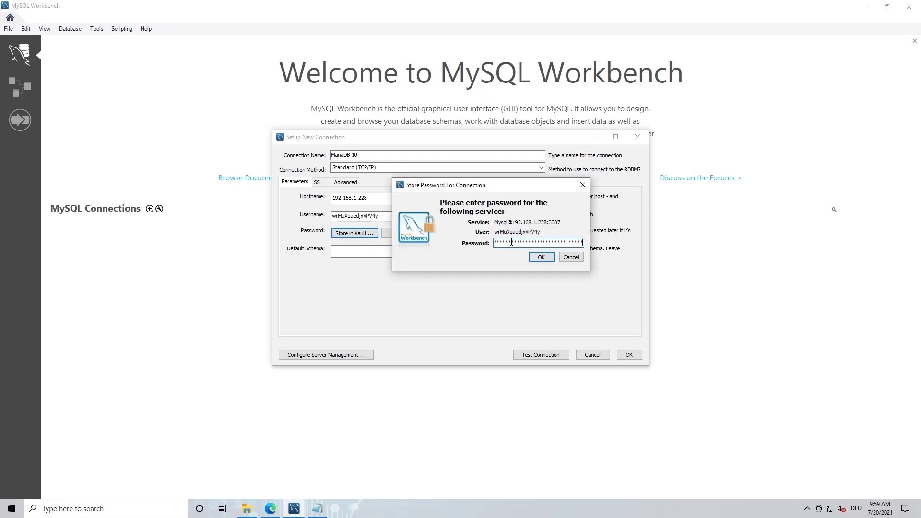
left_click(539, 257)
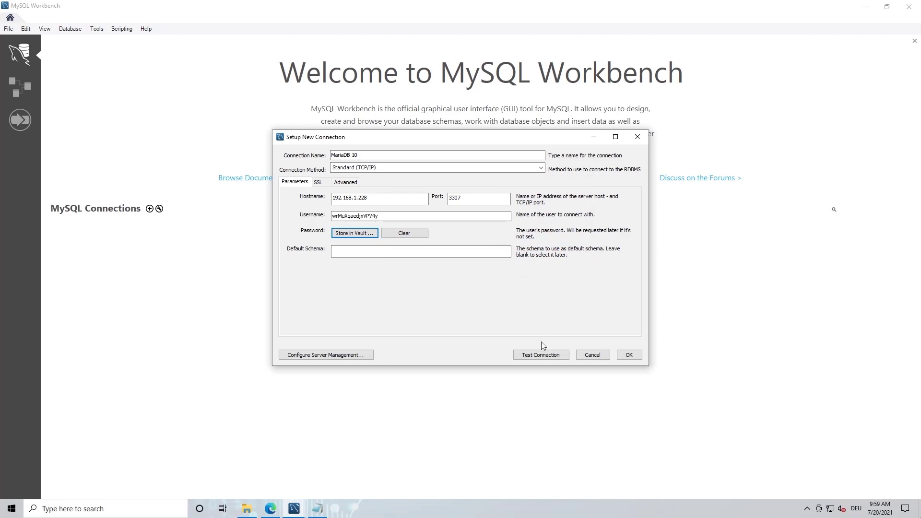
Test the MariaDB 10 connection despite the version warning, save it, and open it
left_click(544, 355)
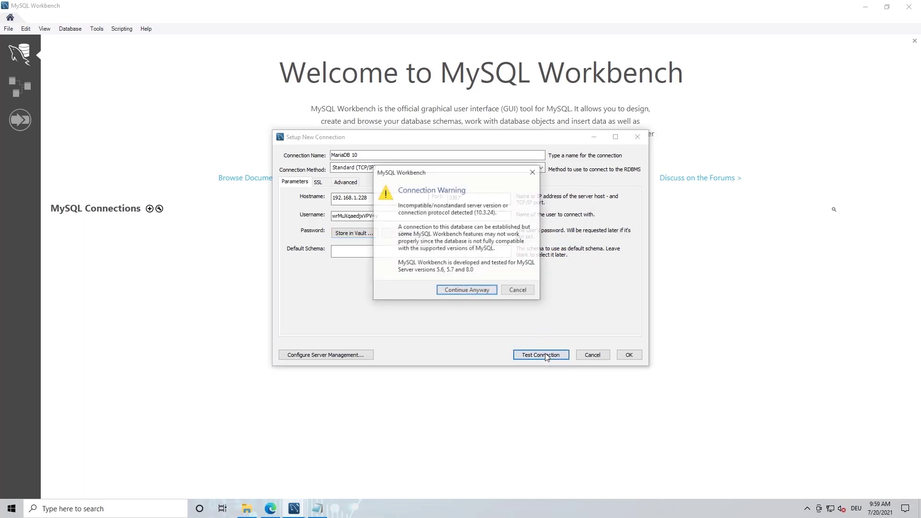
left_click(490, 289)
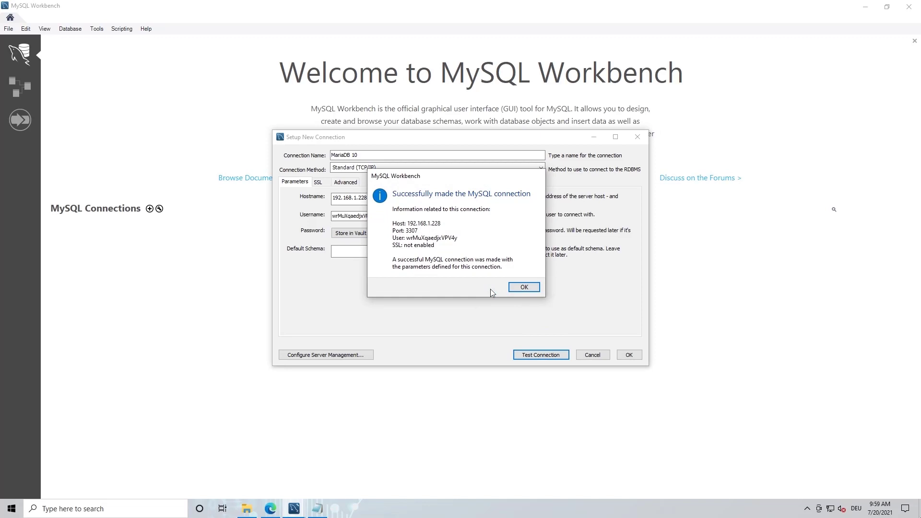
left_click(525, 287)
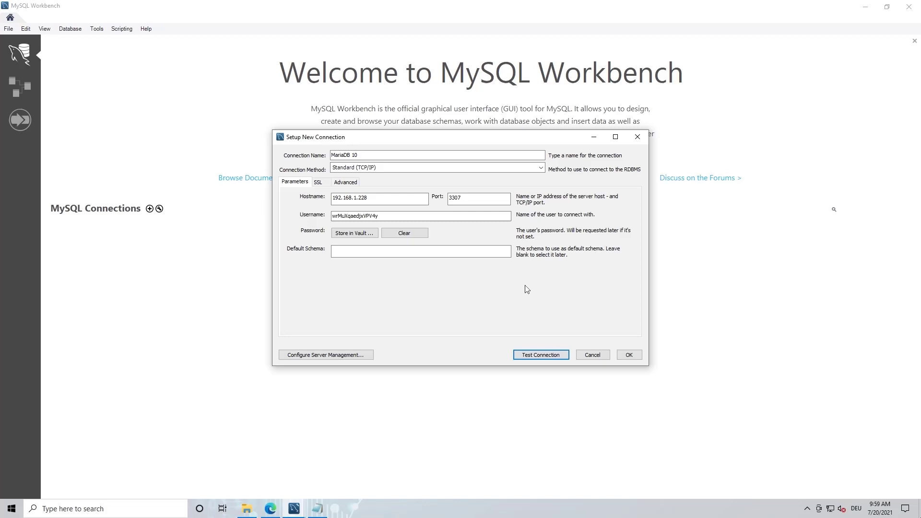
left_click(629, 354)
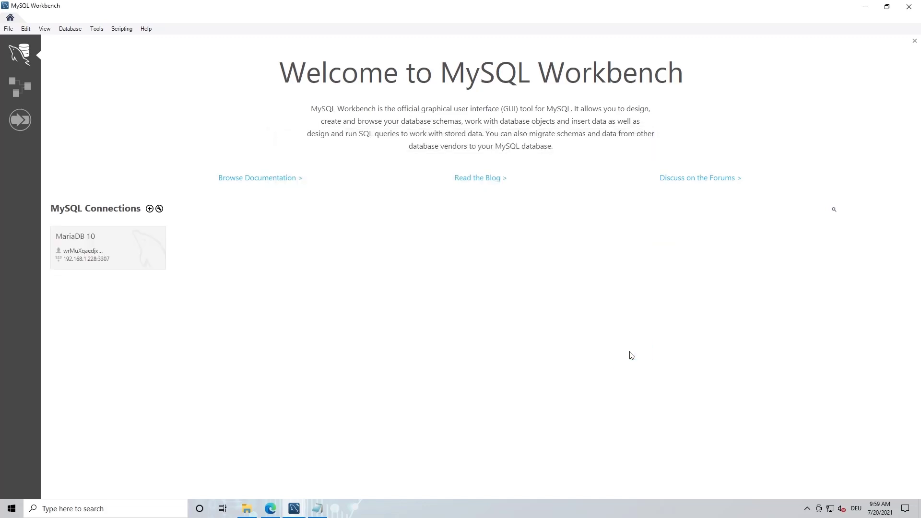
left_click(142, 252)
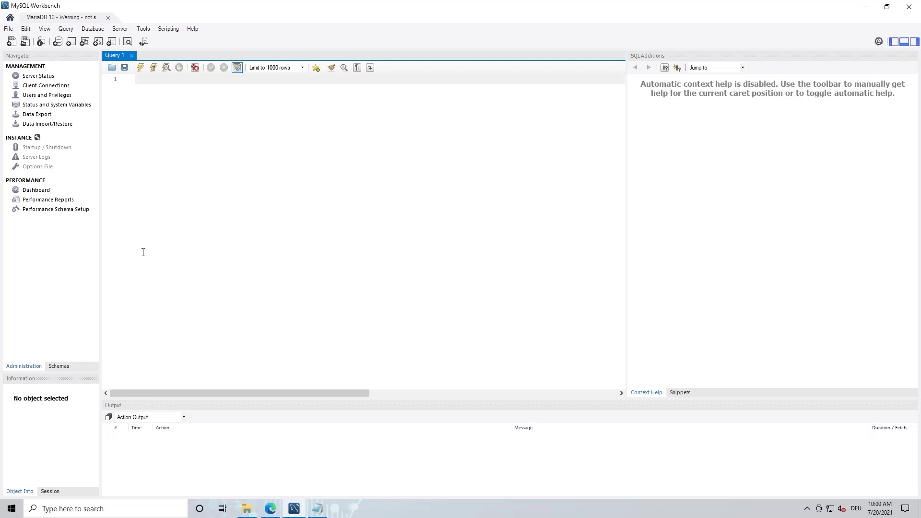
Import Backup\NAS\PaperOffice Backup\backup.sql into the PaperOffice database as default target schema
left_click(62, 129)
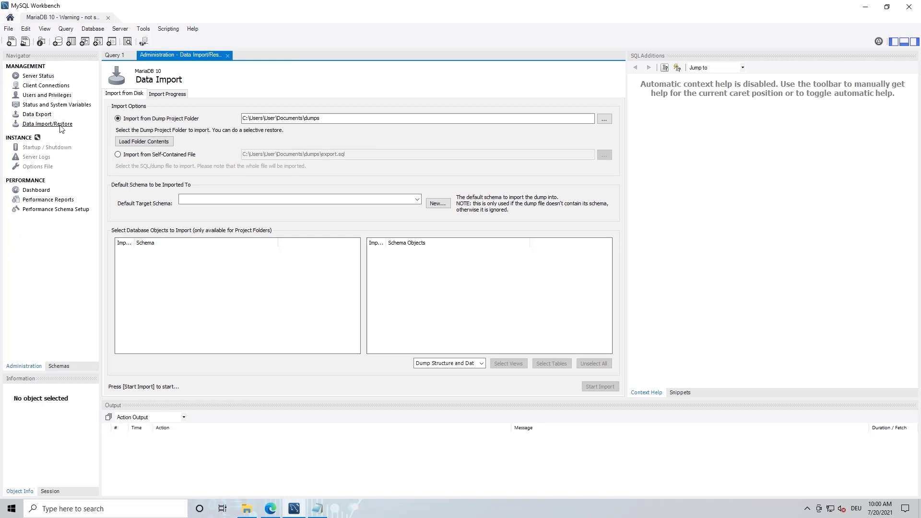
left_click(119, 155)
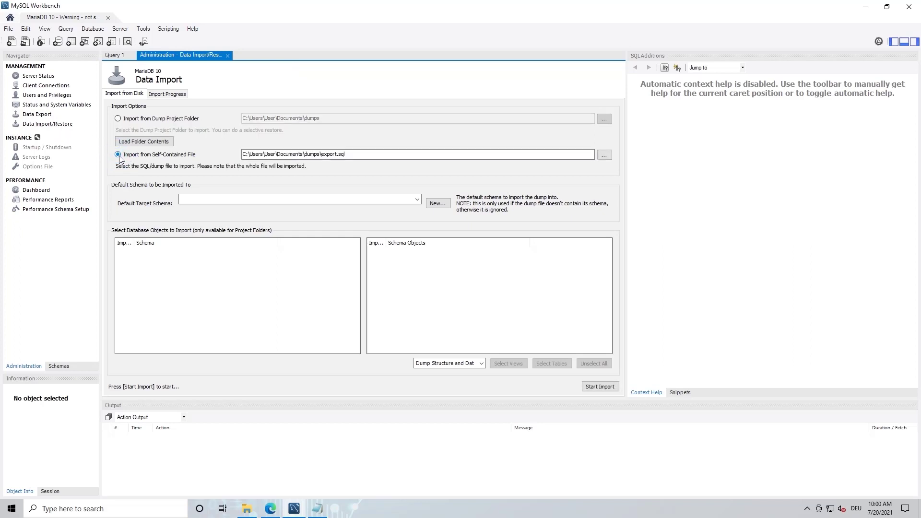
left_click(604, 156)
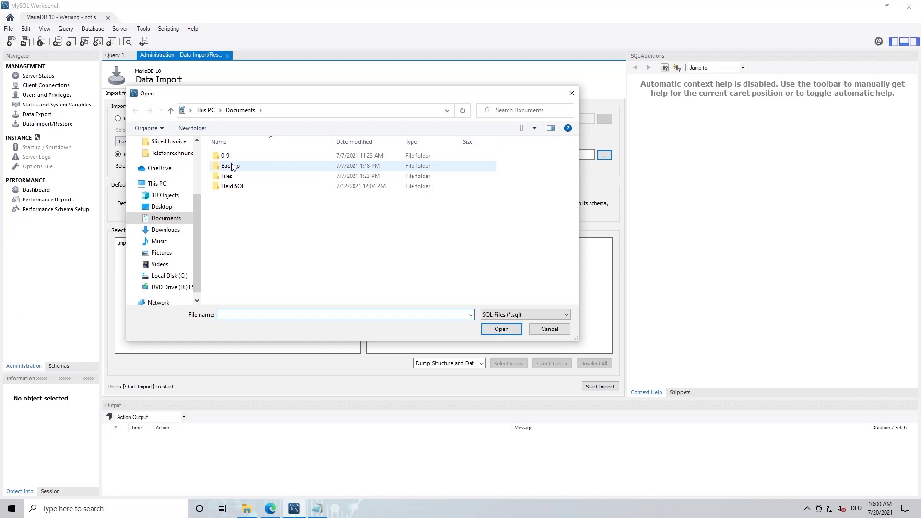
double_click(232, 167)
double_click(231, 166)
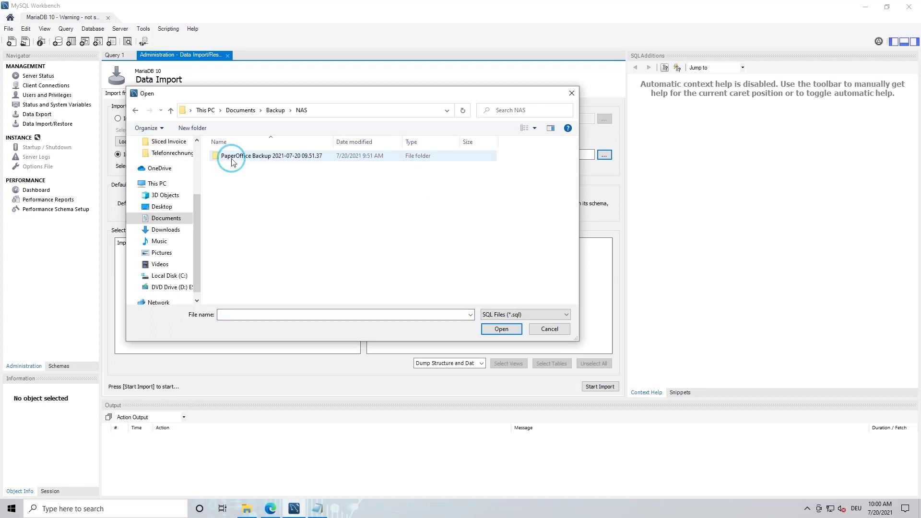
double_click(256, 160)
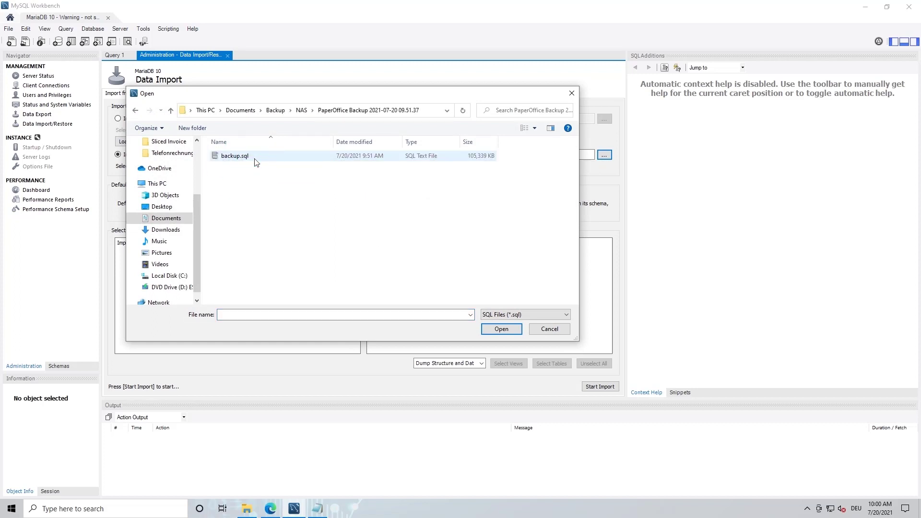
left_click(244, 158)
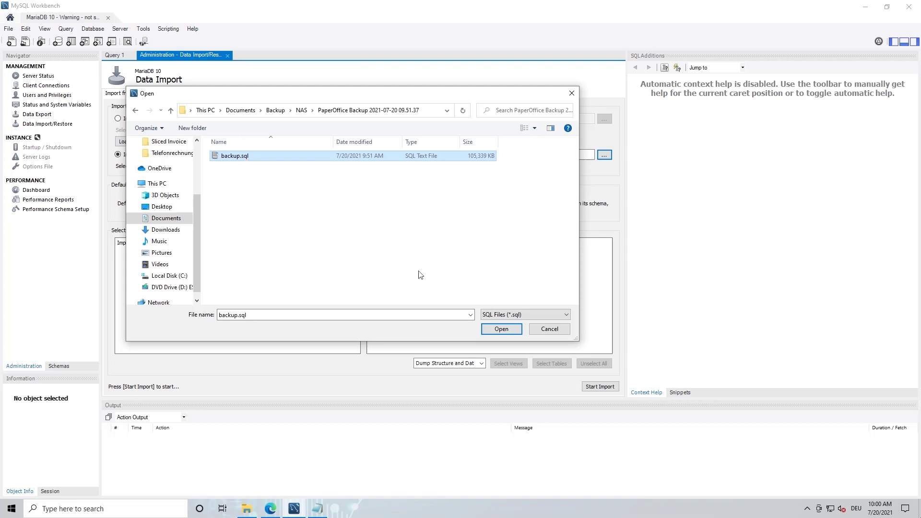
left_click(501, 329)
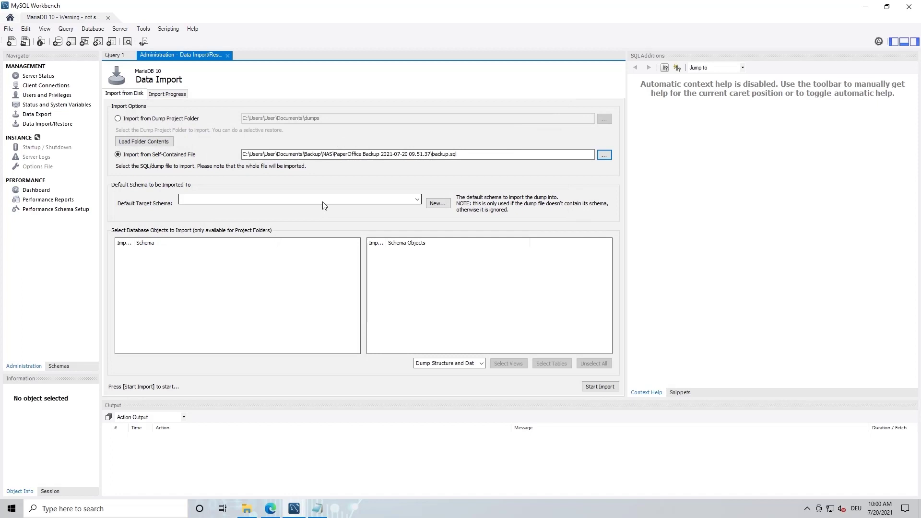
left_click(324, 201)
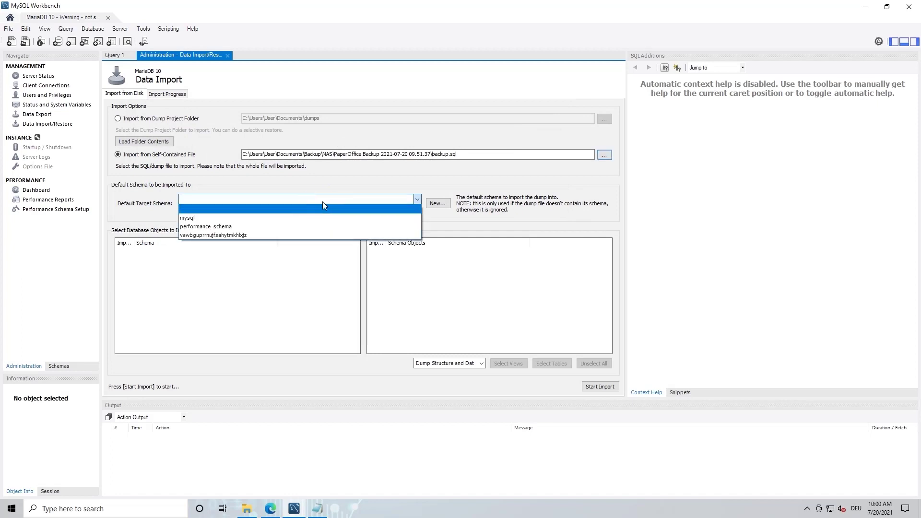
left_click(243, 236)
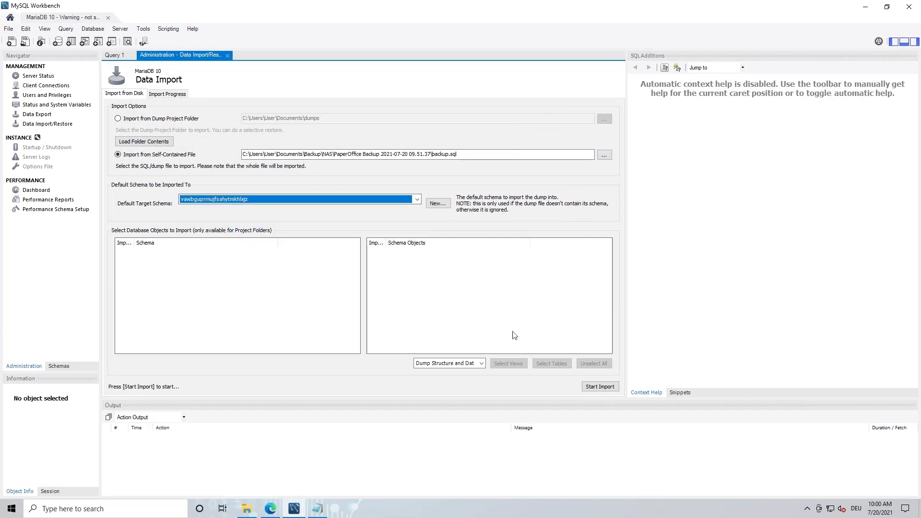
Run the backup.sql import, then rerun it after the first attempt's error
left_click(598, 387)
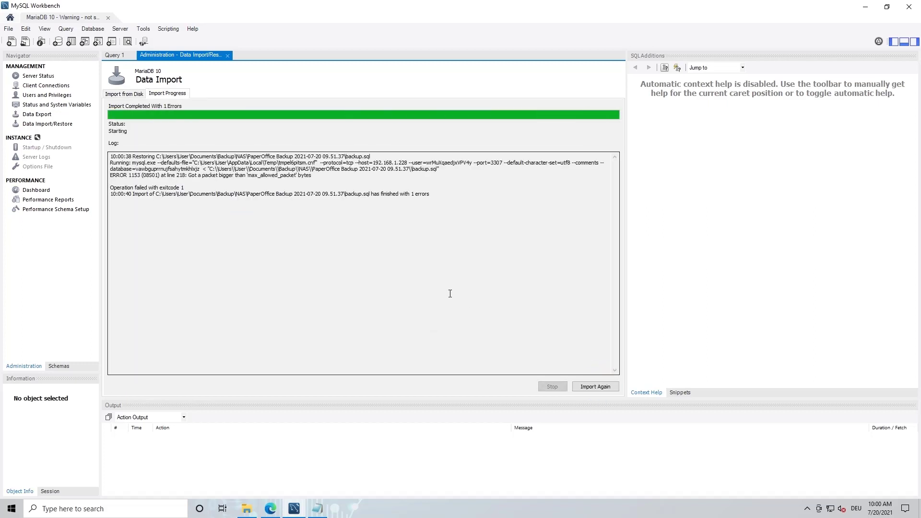
left_click_drag(222, 229, 269, 182)
left_click(594, 388)
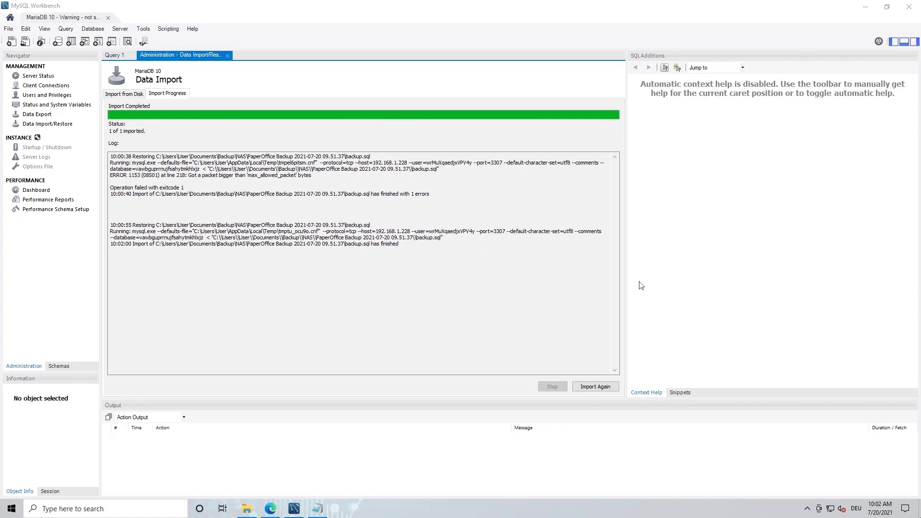
Close MySQL Workbench, minimize the other windows, and launch PaperOffice
left_click(909, 8)
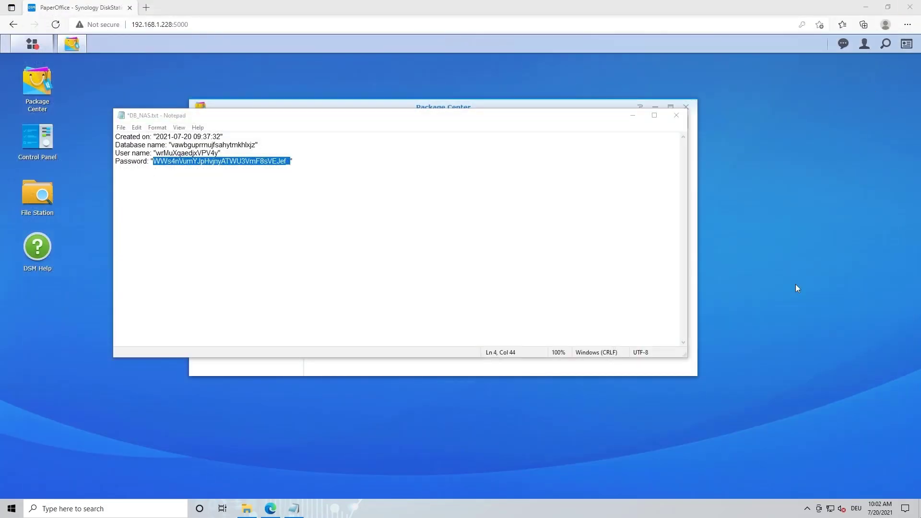
left_click(865, 7)
left_click(634, 117)
left_click(623, 101)
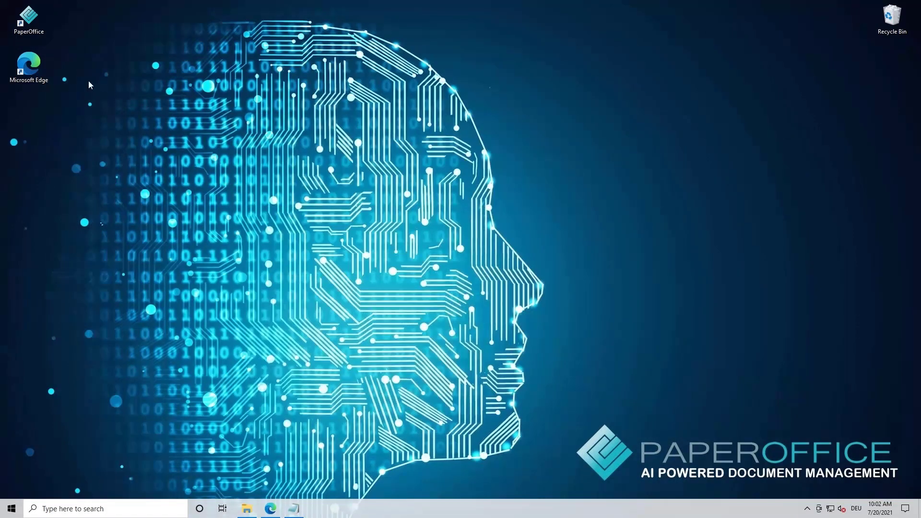
double_click(29, 18)
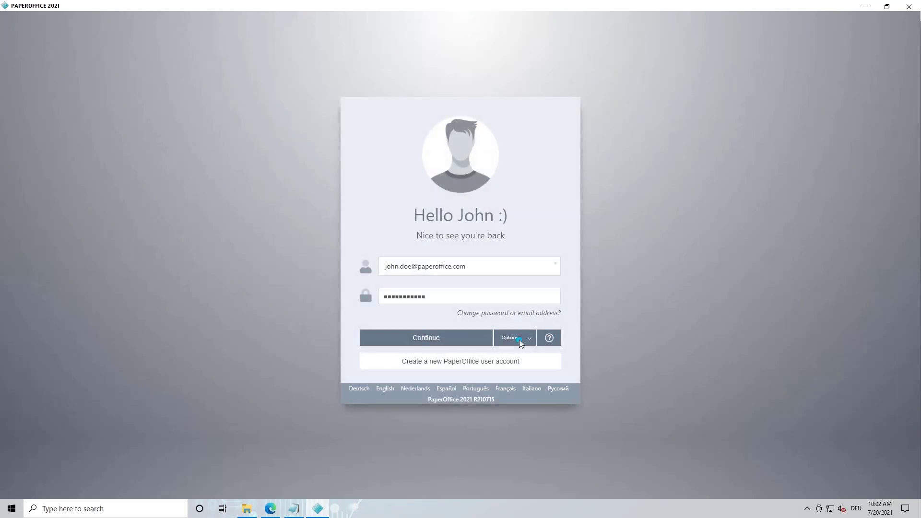
Disconnect from the current database through the database connection manager
left_click(519, 339)
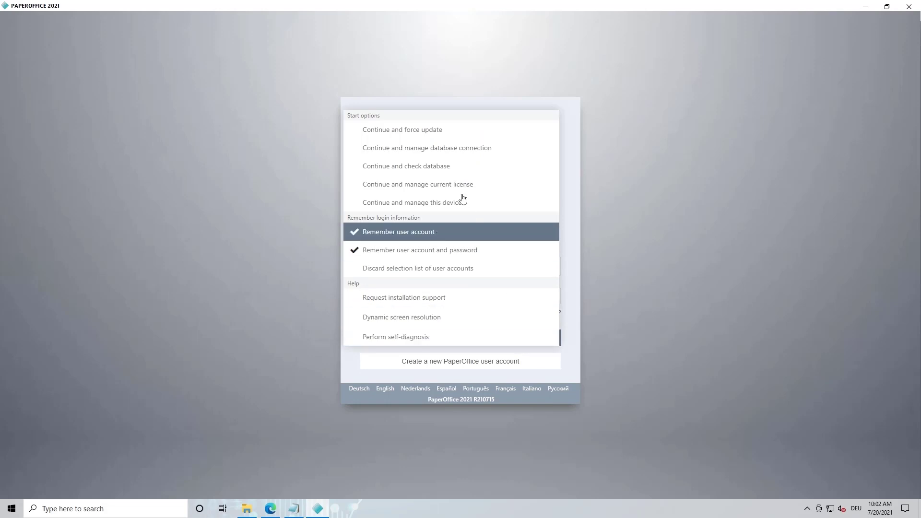
left_click(453, 157)
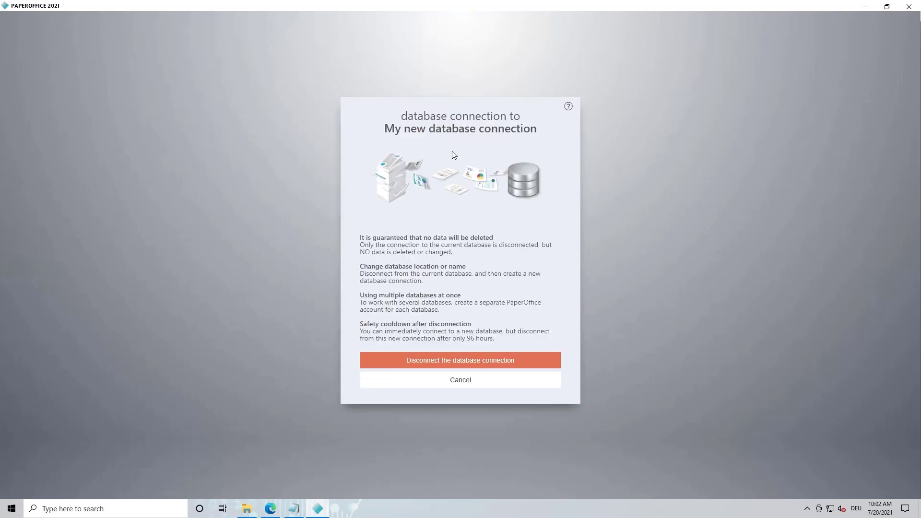
left_click(526, 363)
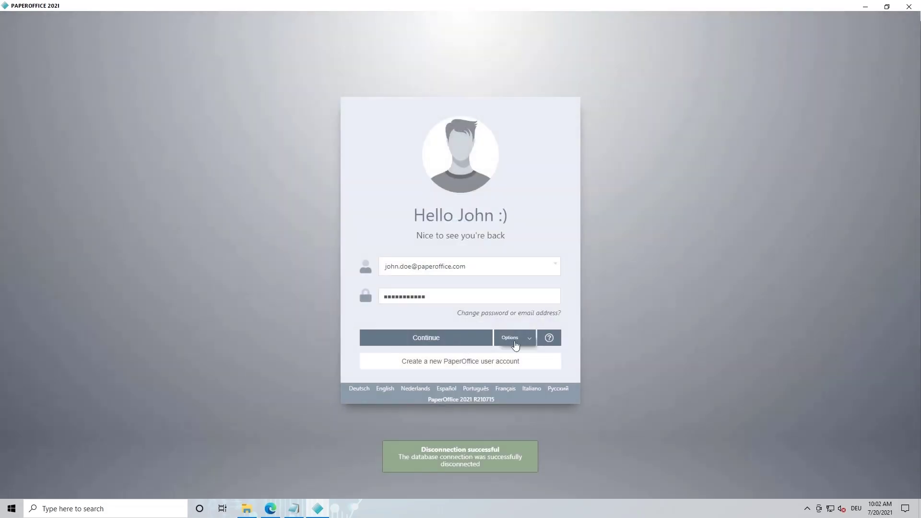
Choose to integrate an existing Synology-NAS database, postponing the support offer
left_click(479, 341)
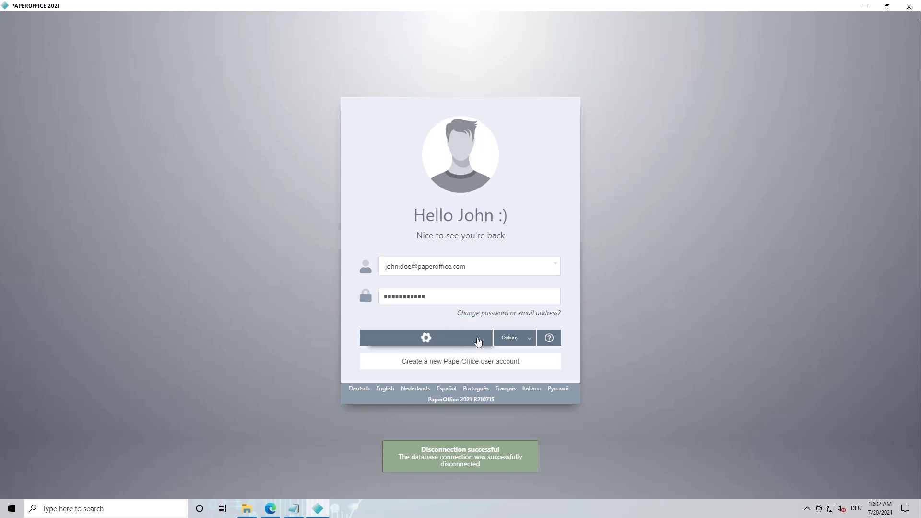
left_click(495, 347)
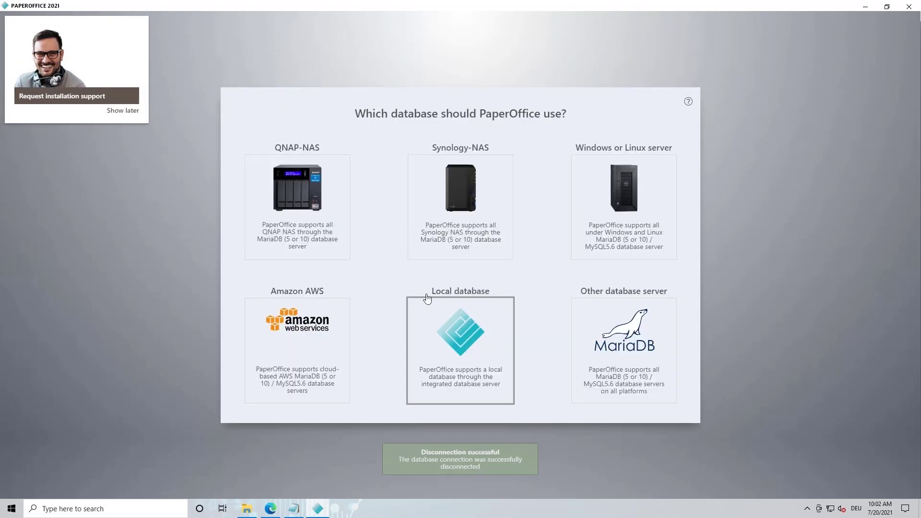
left_click(121, 113)
left_click(475, 201)
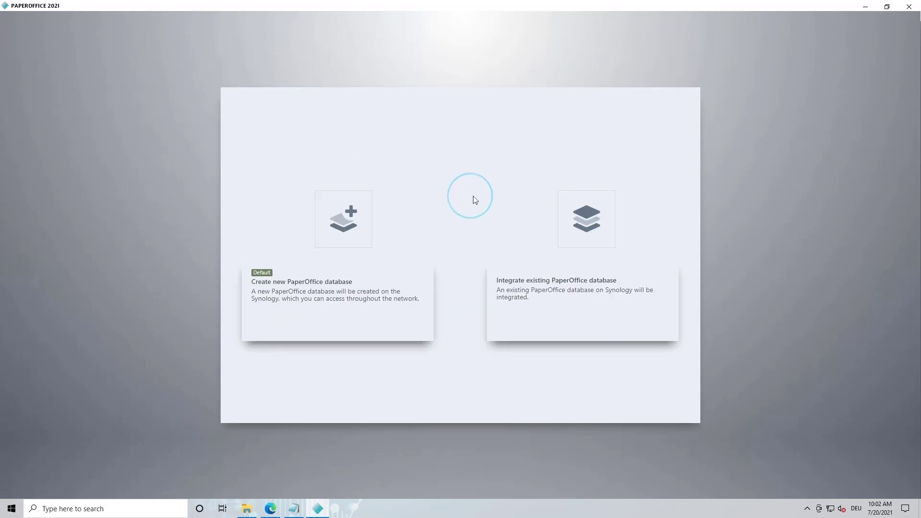
left_click(587, 229)
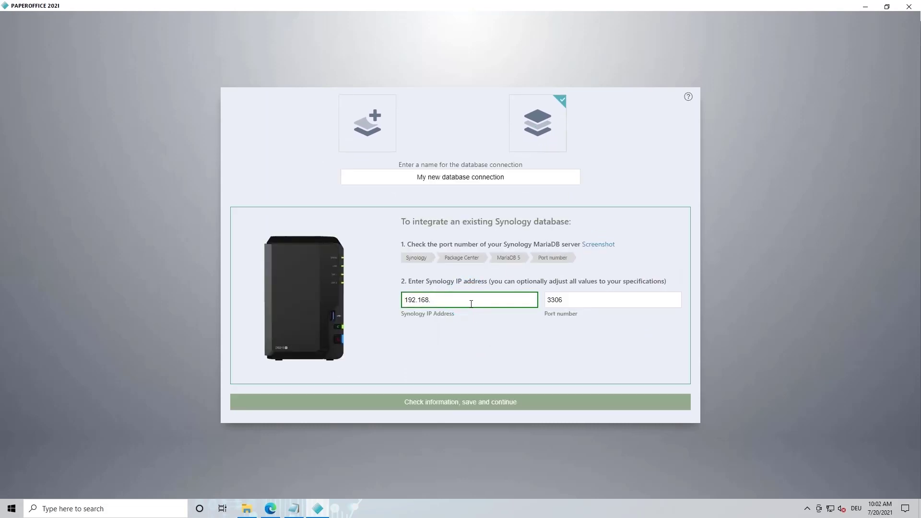
type("1.228")
Set port 3307 for 192.168.1.228, then check and save the connection details
left_click(575, 294)
key("BackSpace")
type("7")
left_click(542, 404)
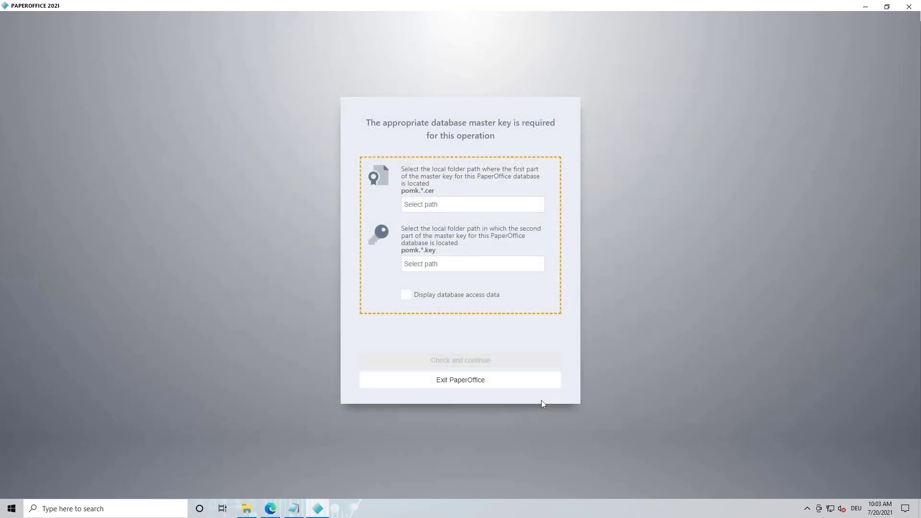
Supply the .cer and .key master key files, verify them, and log in to the KitchenFORme archive
left_click(464, 204)
double_click(315, 182)
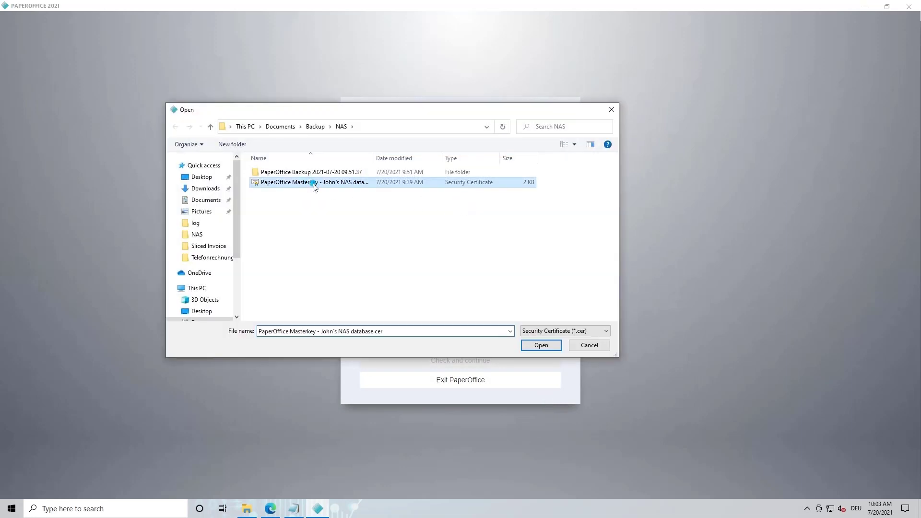
left_click(455, 266)
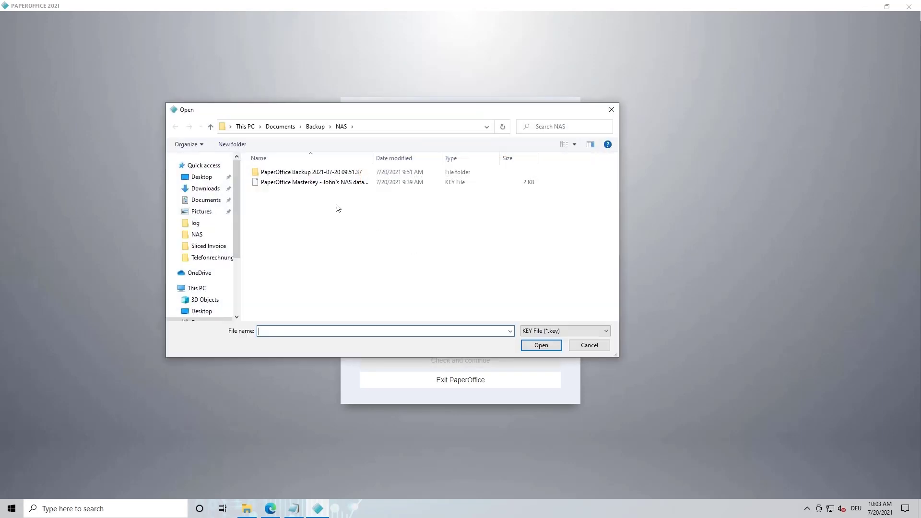
double_click(311, 183)
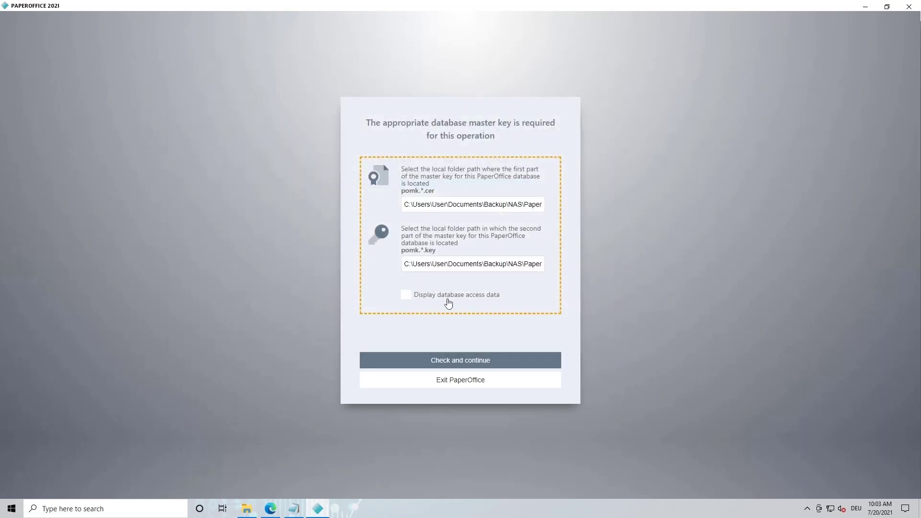
left_click(501, 362)
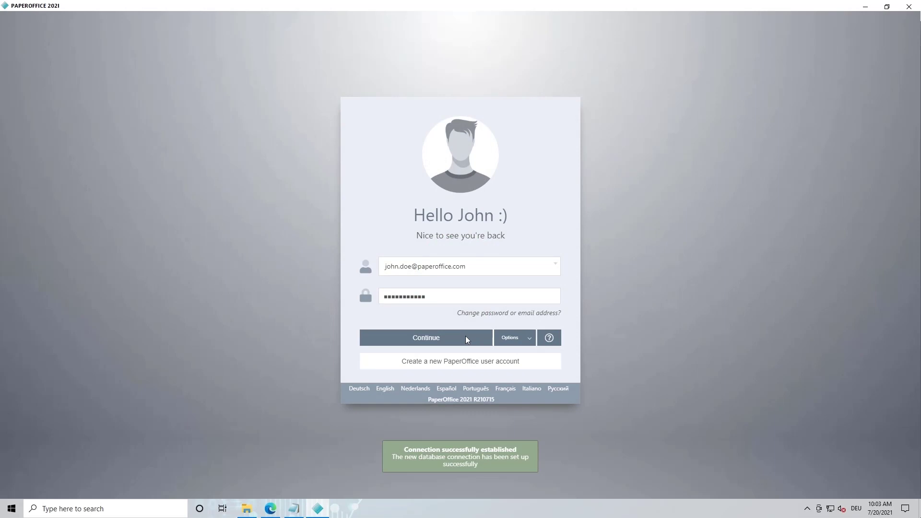
left_click(465, 336)
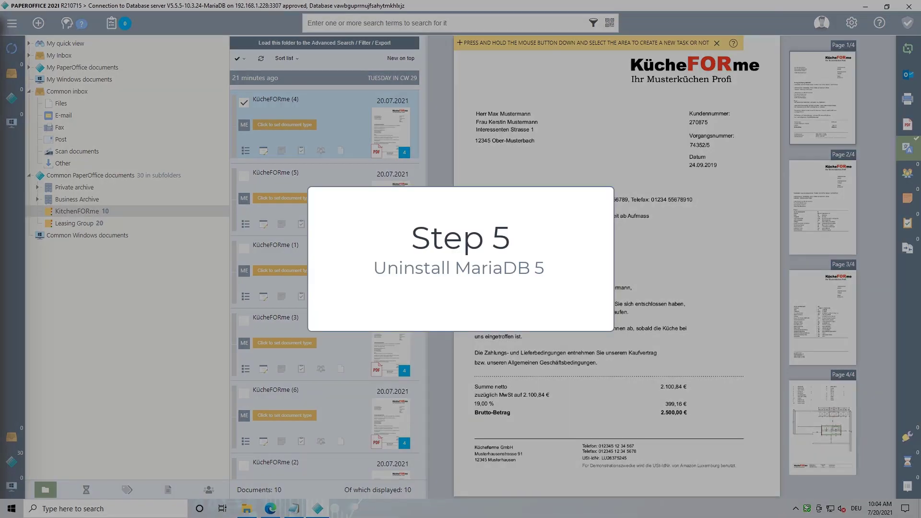
Go back to Package Center and show the MariaDB 5 package's action list with Uninstall
left_click(276, 509)
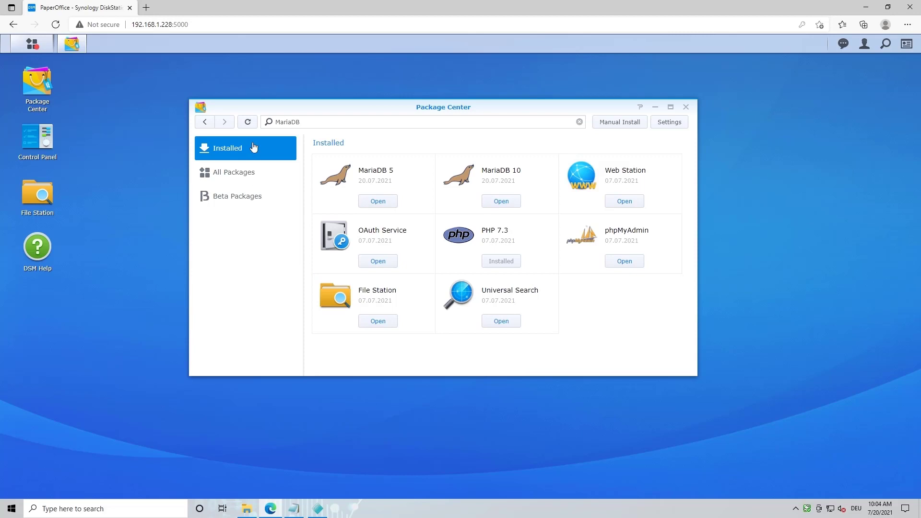
left_click(423, 181)
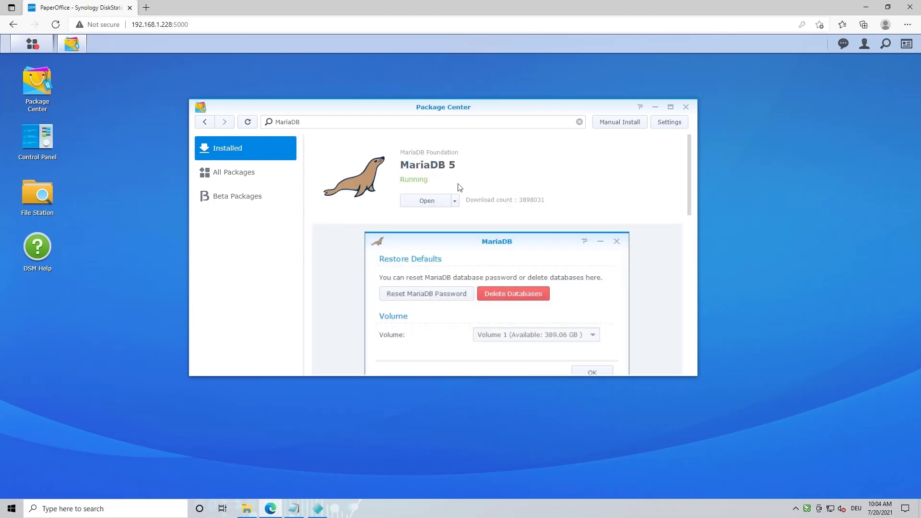
left_click(455, 203)
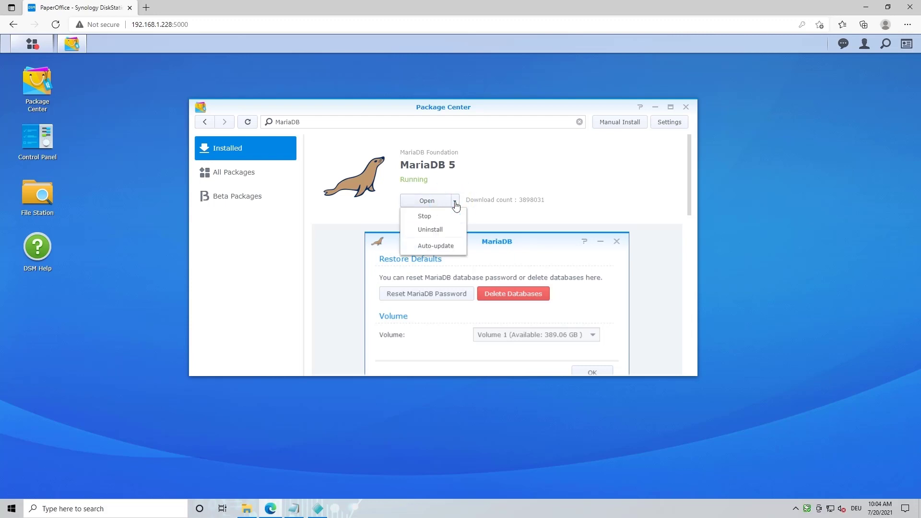
Uninstall MariaDB 5 with 'Remove MariaDB databases' ticked and acknowledge the success message
left_click(436, 230)
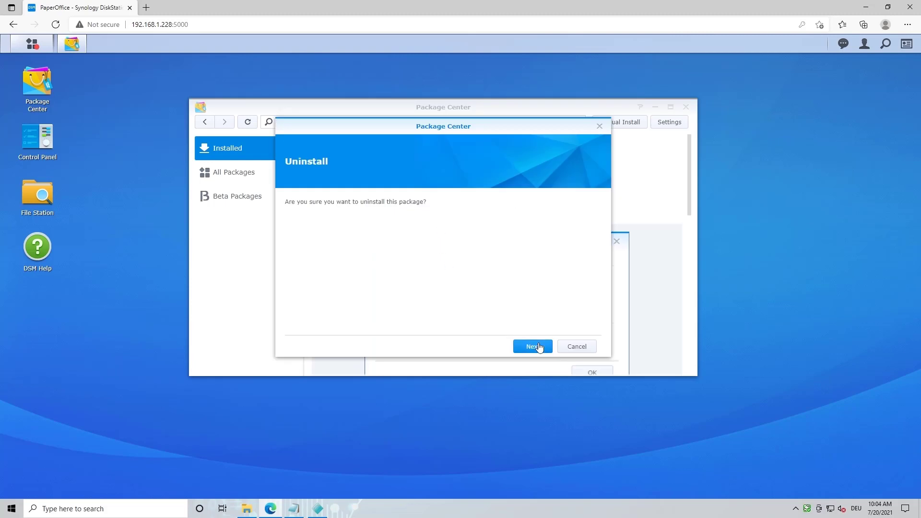
left_click(533, 346)
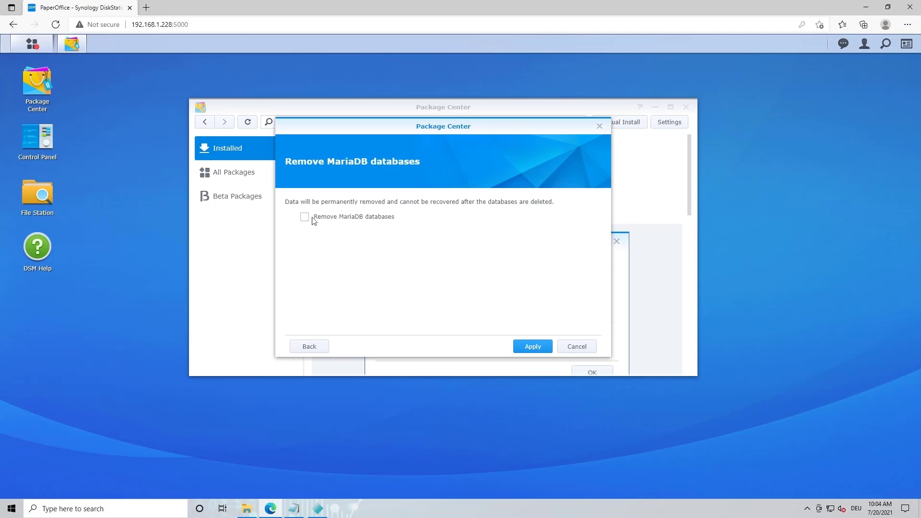
left_click(308, 219)
left_click(532, 347)
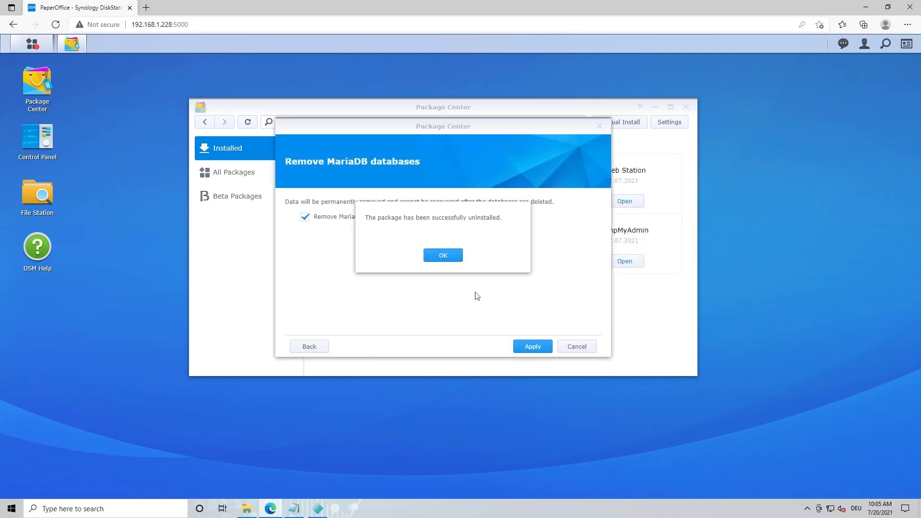
left_click(457, 258)
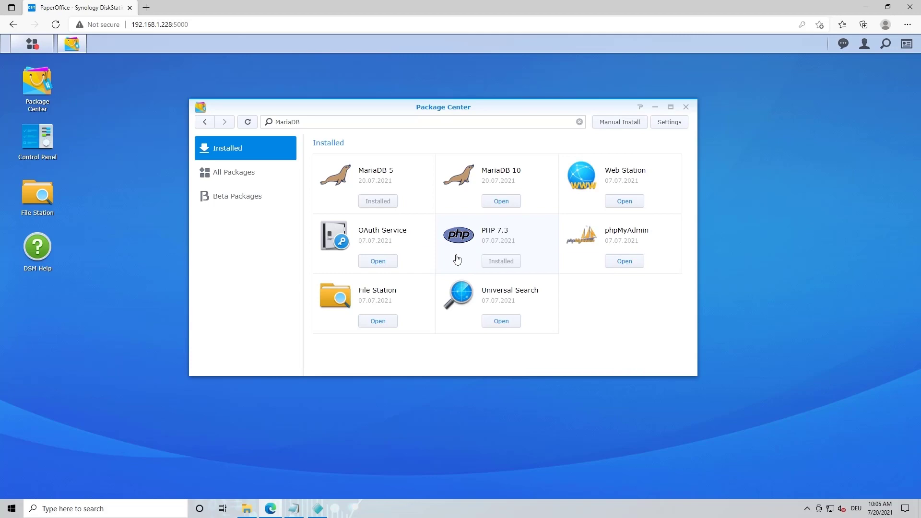